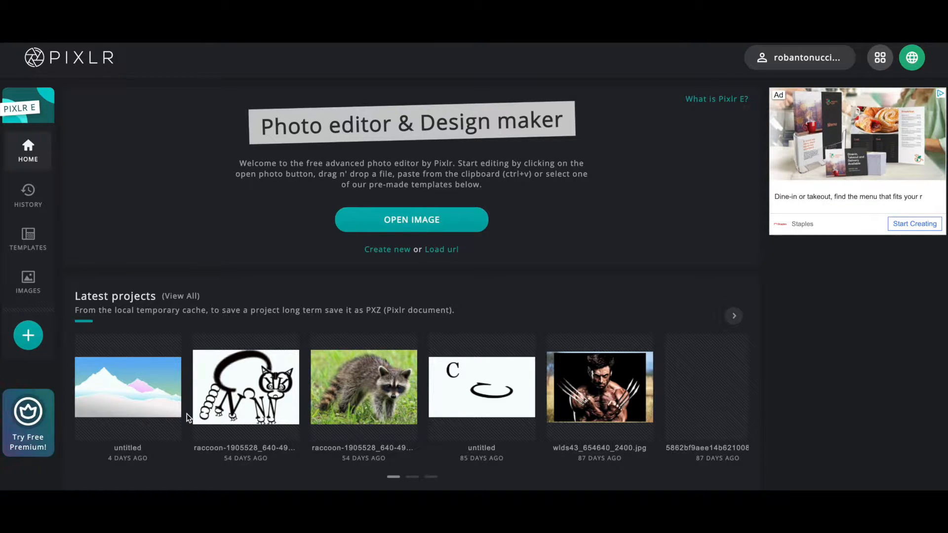
# - Search Google for "unsplash" in a new browser tab and open the Unsplash website
pyautogui.hotkey('ctrl', 't')
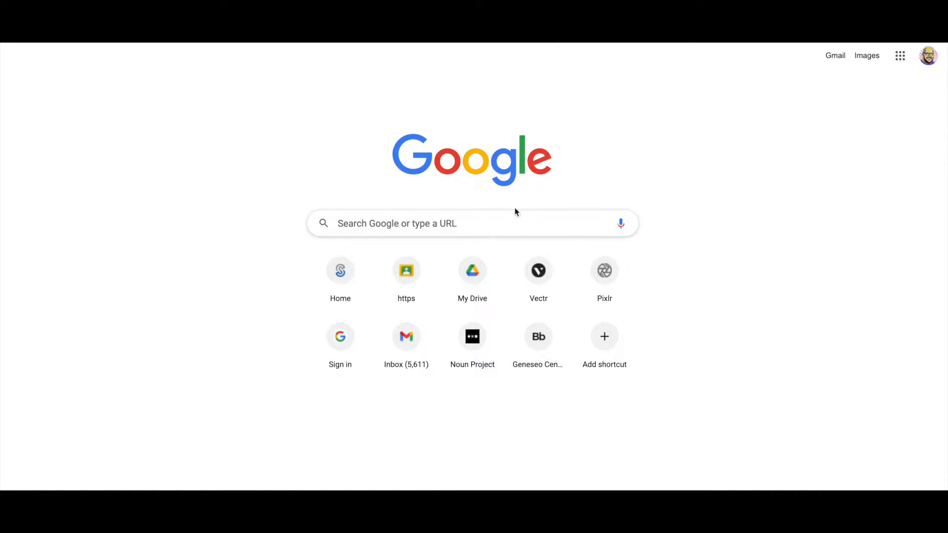
pyautogui.click(500, 229)
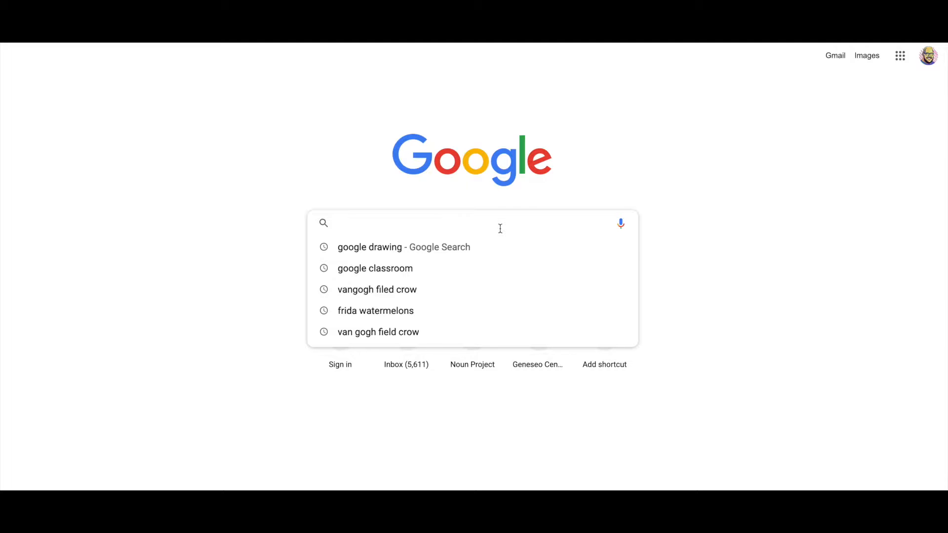
pyautogui.write('u')
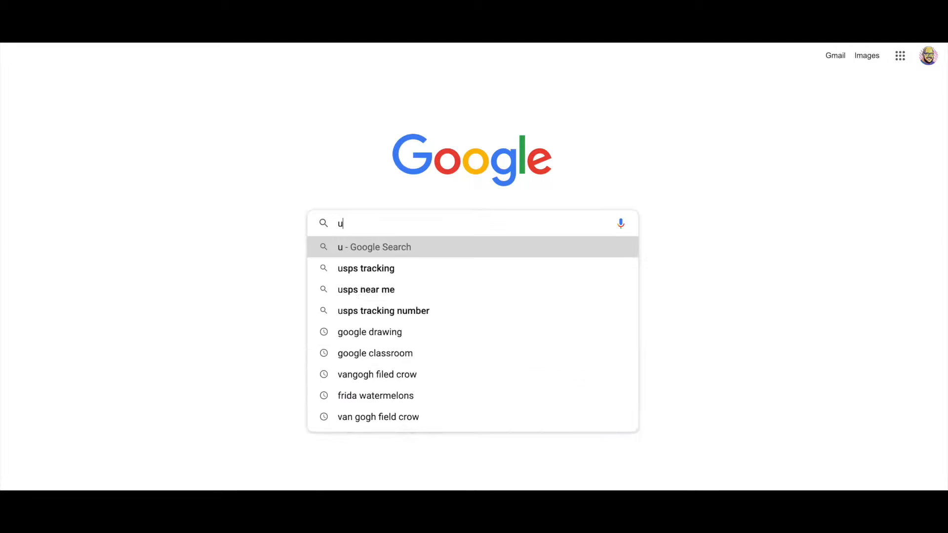
pyautogui.write('nsplash')
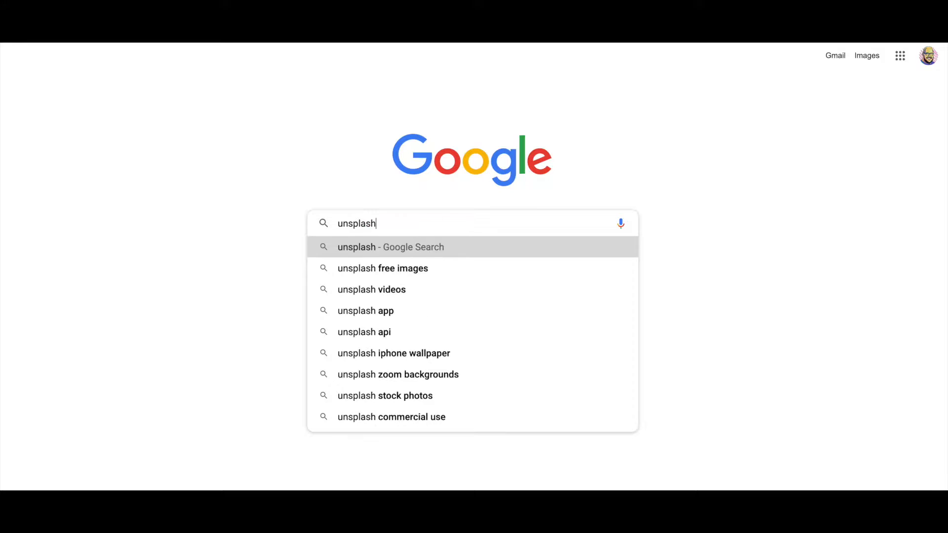
pyautogui.press('Return')
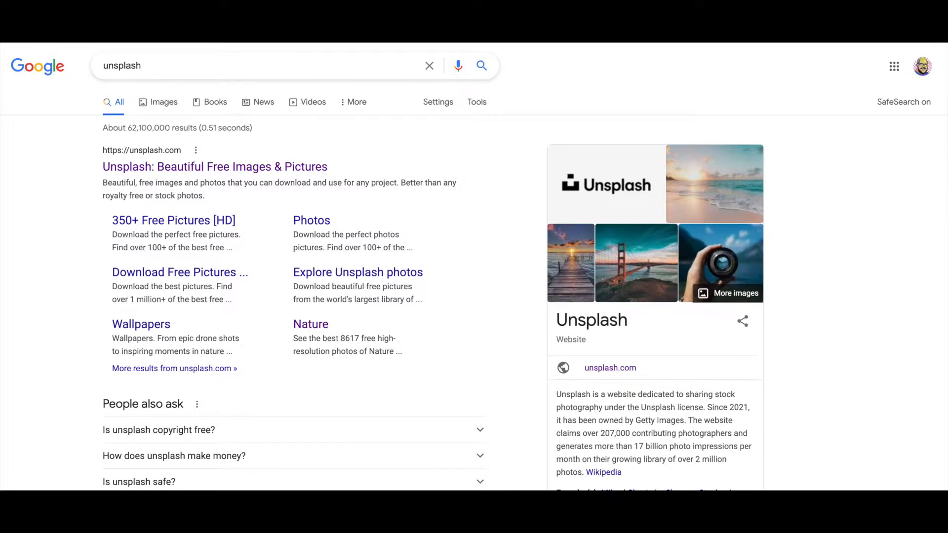
pyautogui.click(237, 168)
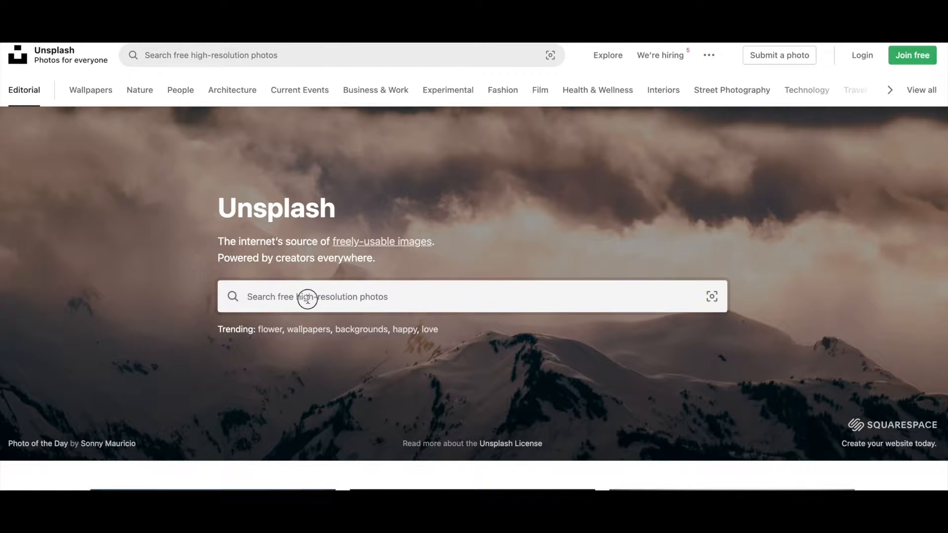
# - Search the Unsplash photo library for "mountains"
pyautogui.click(308, 298)
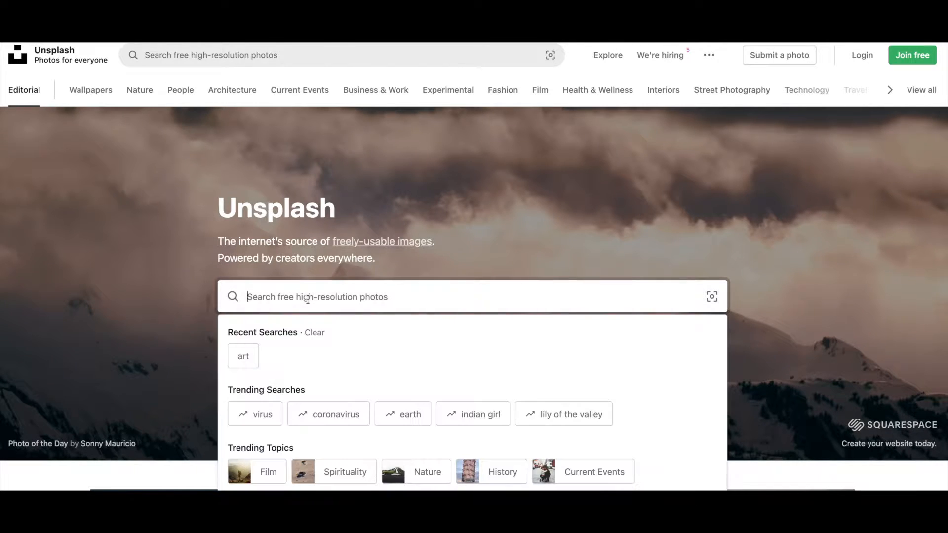
pyautogui.write('m')
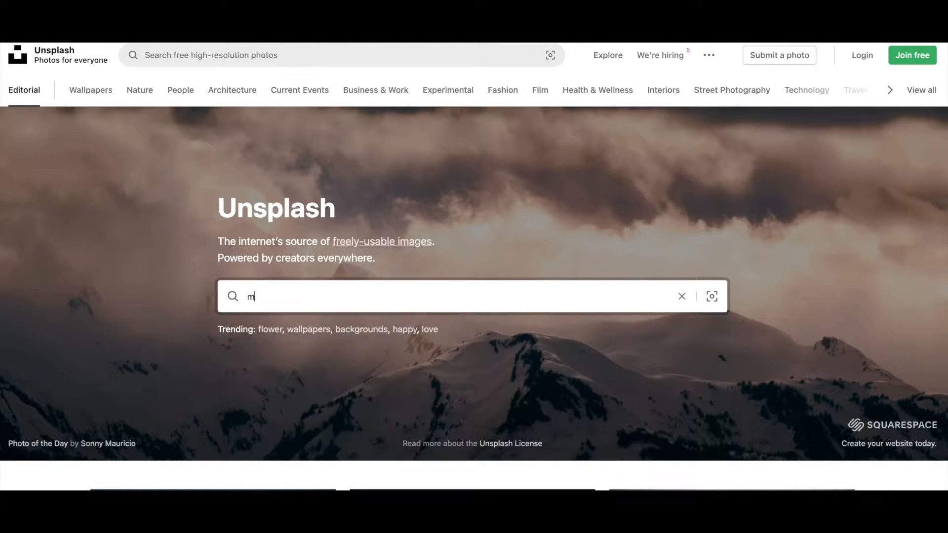
pyautogui.write('ountains')
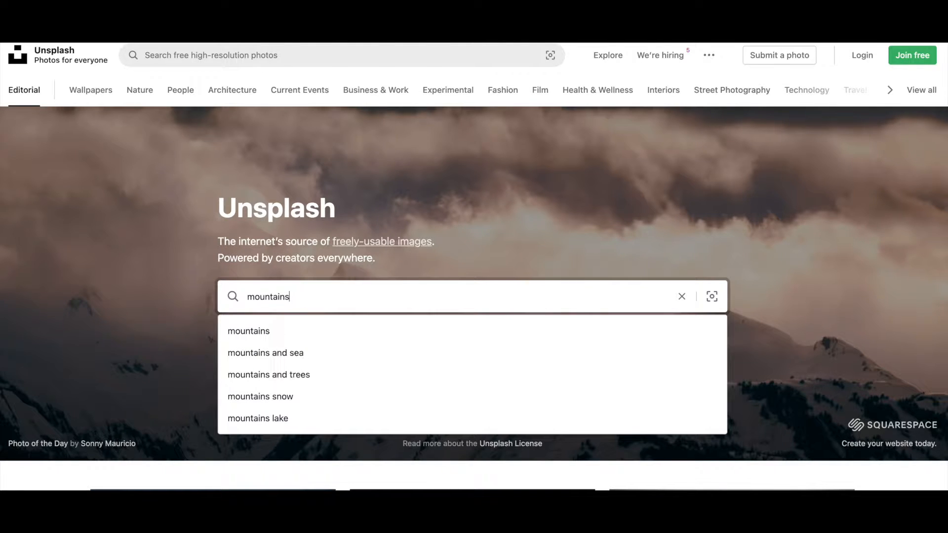
pyautogui.press('Return')
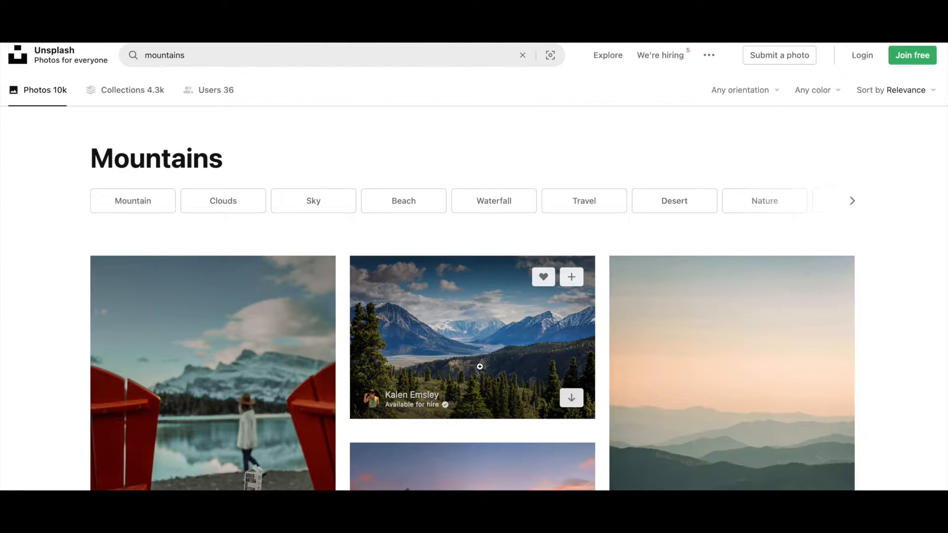
# - Download the free photo of a lone hiker on a snowy slope beside a blue, misty cliff, and dismiss its preview and attribution notice
pyautogui.scroll(-1, 492, 367)
pyautogui.scroll(-5, 491, 368)
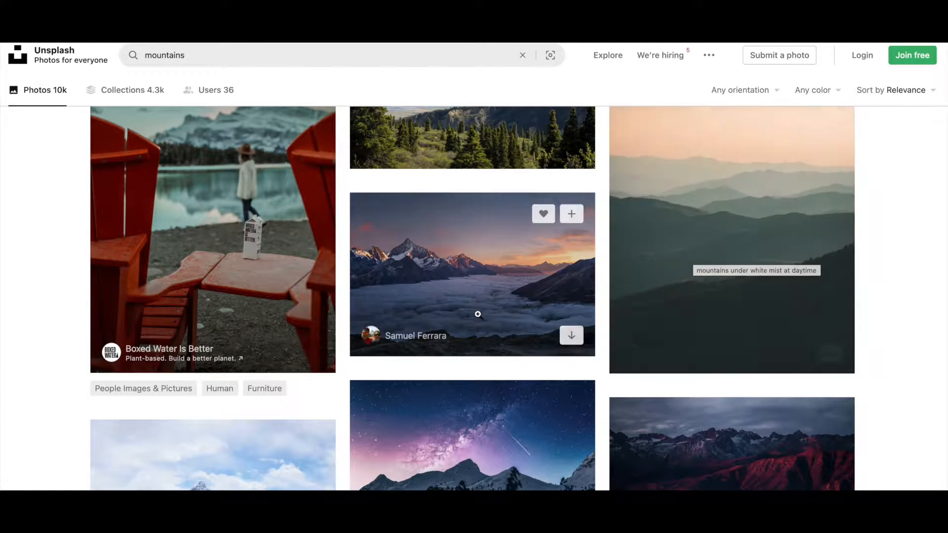
pyautogui.scroll(-3, 478, 314)
pyautogui.scroll(-20, 478, 314)
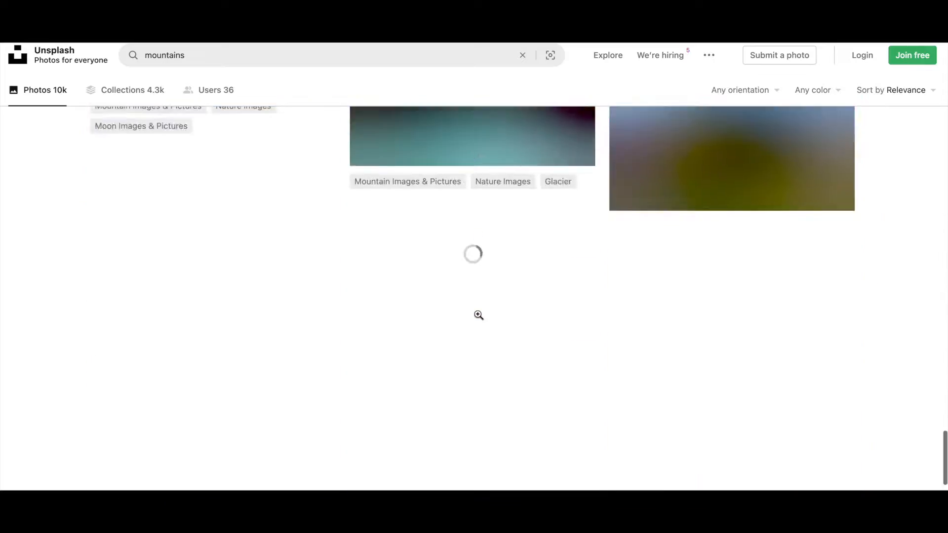
pyautogui.scroll(-10, 478, 315)
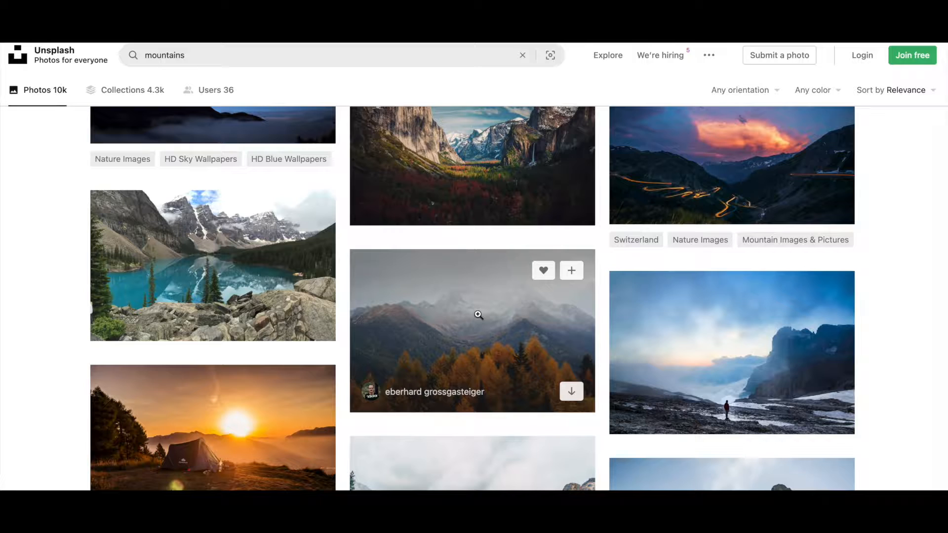
pyautogui.click(740, 331)
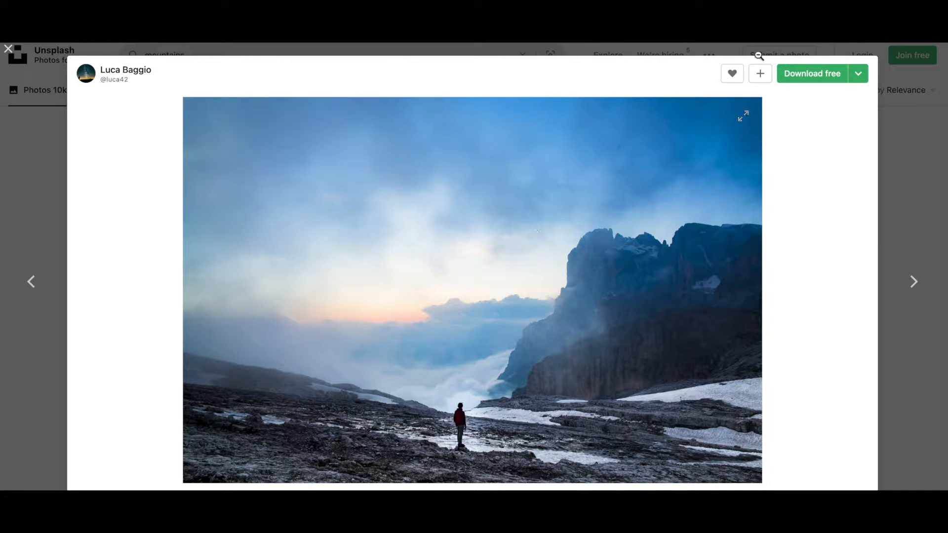
pyautogui.click(820, 81)
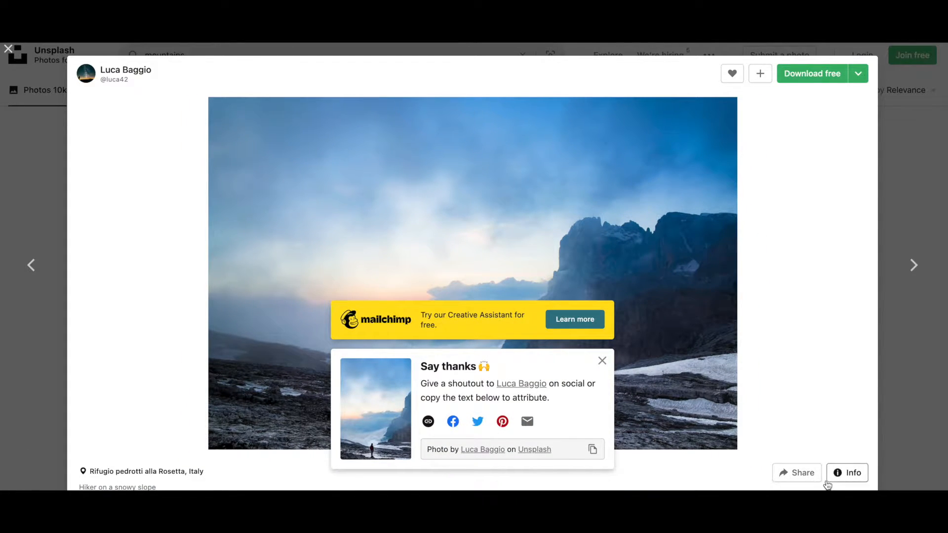
pyautogui.click(9, 50)
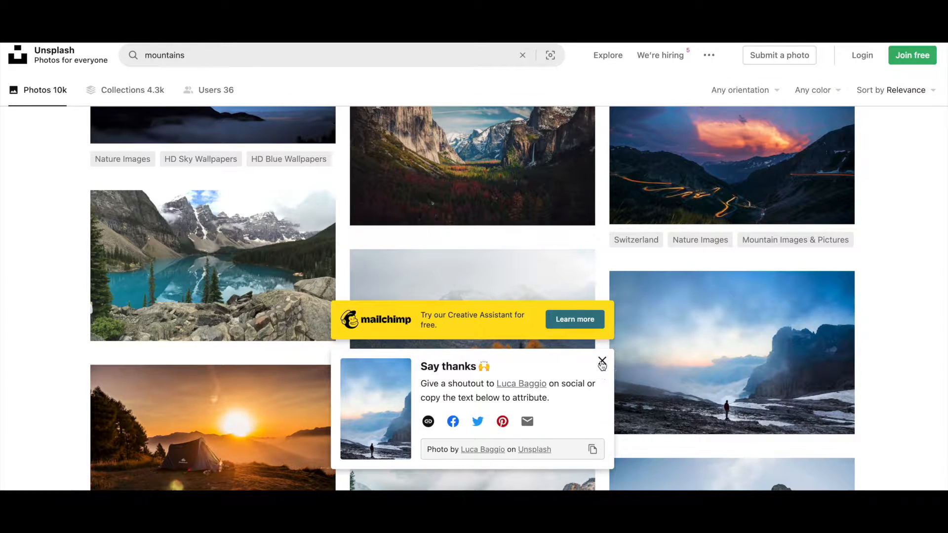
pyautogui.click(603, 362)
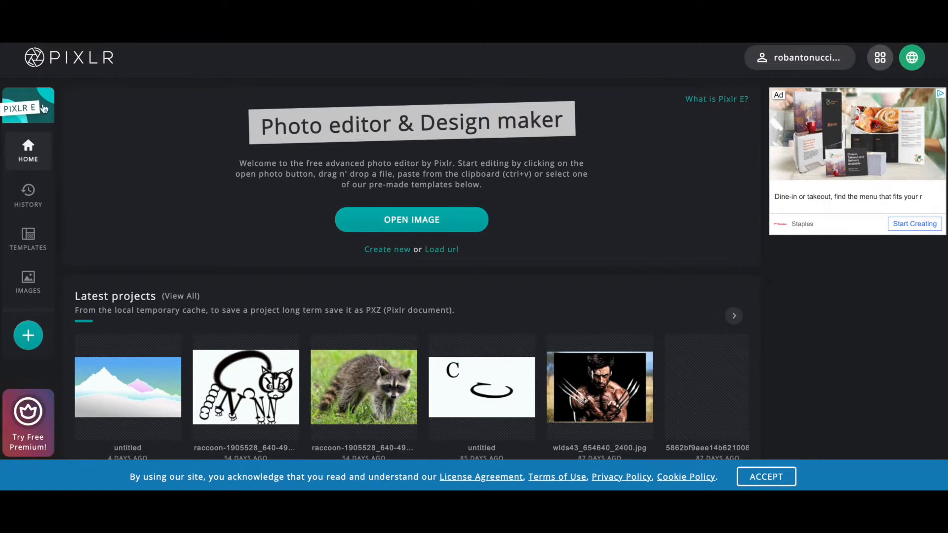
# - Open the downloaded mountain photo from Downloads in Pixlr E, pre-resized to Full HD at 1920 x 1280
pyautogui.click(417, 222)
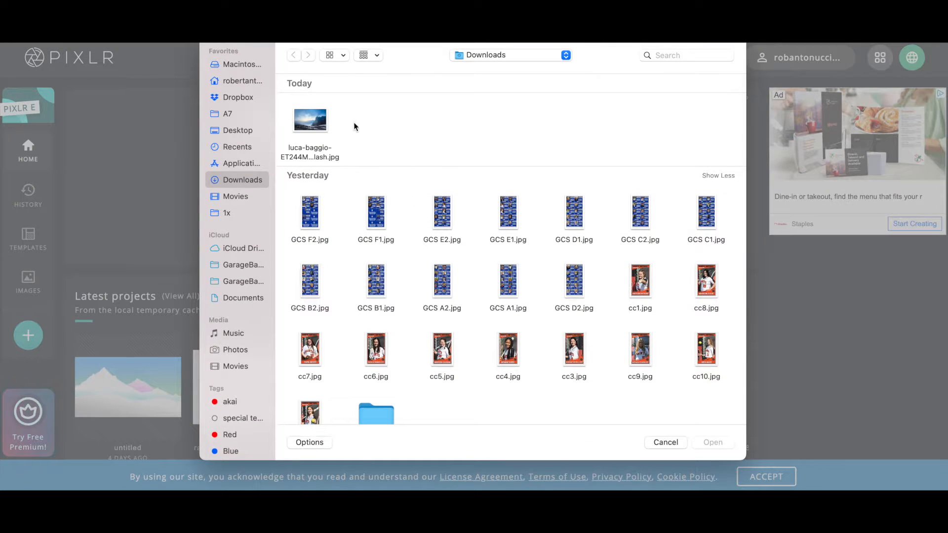
pyautogui.click(305, 126)
pyautogui.click(719, 444)
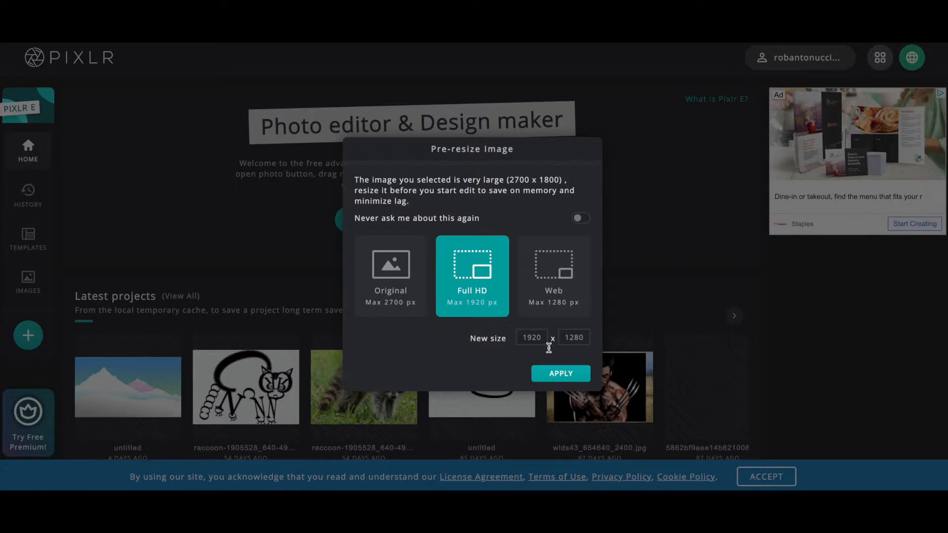
pyautogui.click(563, 375)
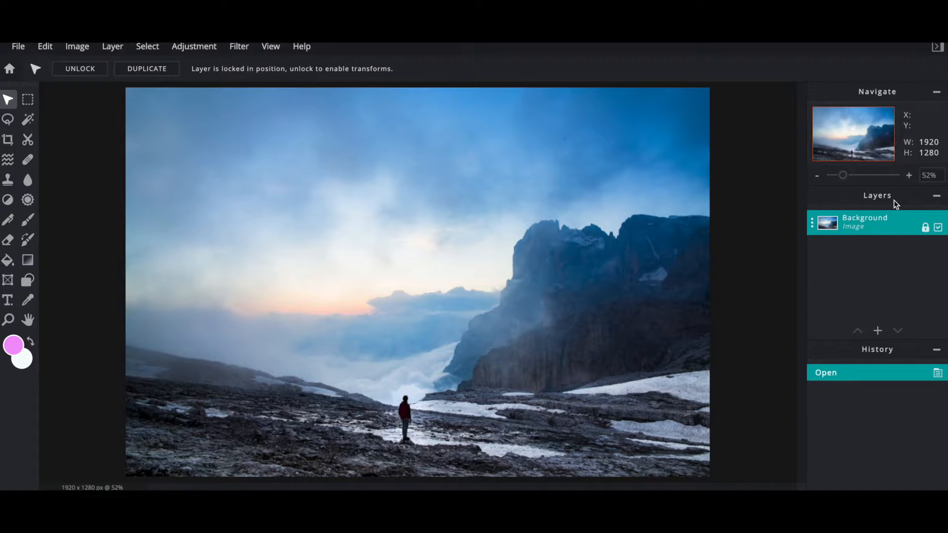
# - Toggle the Background layer's visibility off and on three times, leaving it shown
pyautogui.click(938, 231)
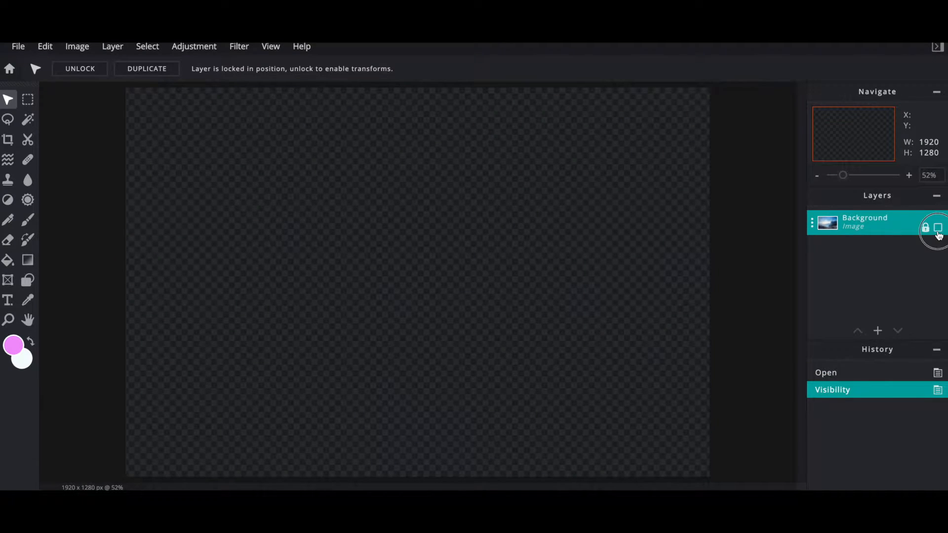
pyautogui.click(938, 231)
pyautogui.click(938, 231)
pyautogui.click(938, 230)
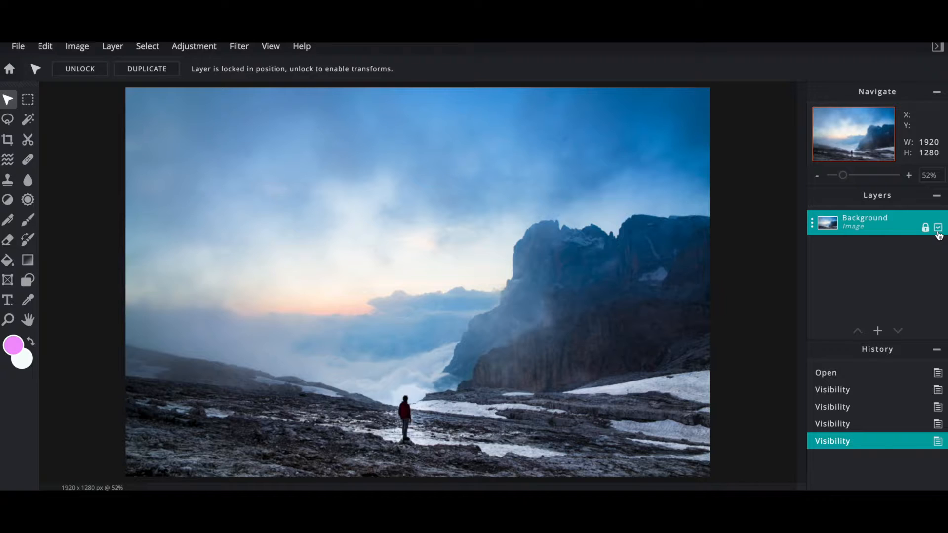
pyautogui.click(939, 231)
pyautogui.click(938, 230)
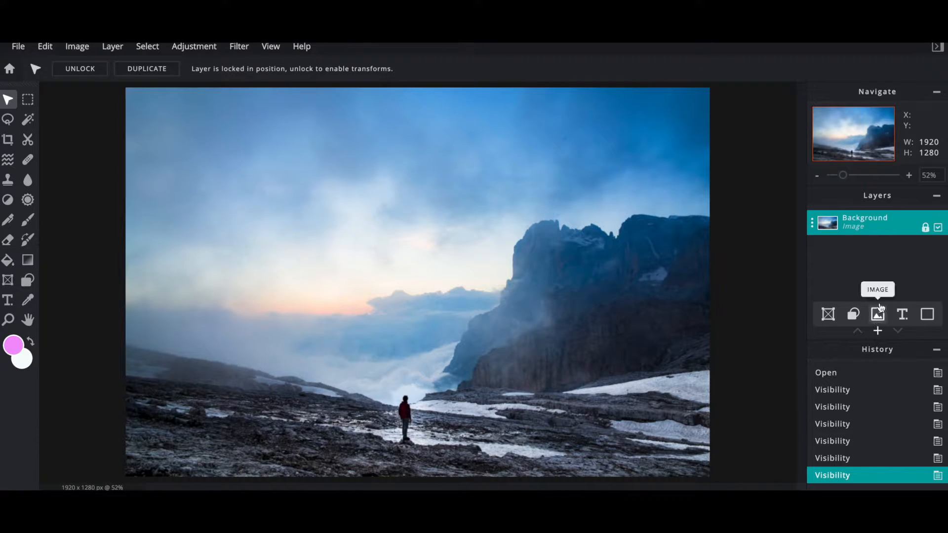
# - Add an empty layer above the Background and activate the Brush tool
pyautogui.moveTo(878, 333)
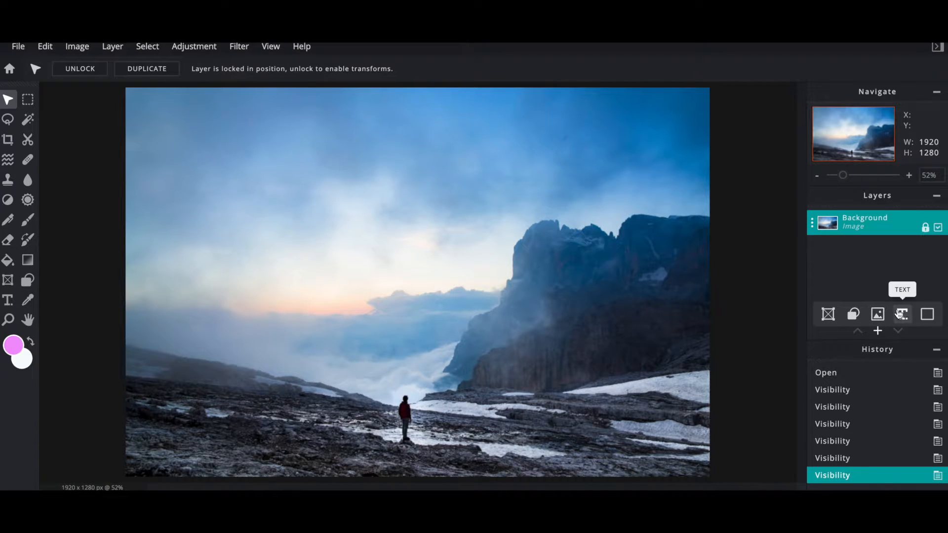
pyautogui.click(928, 315)
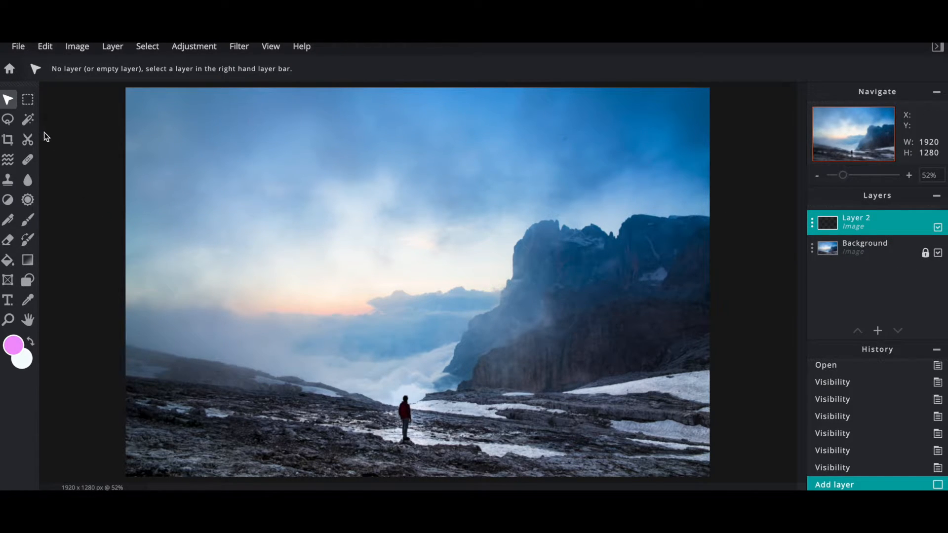
pyautogui.click(30, 226)
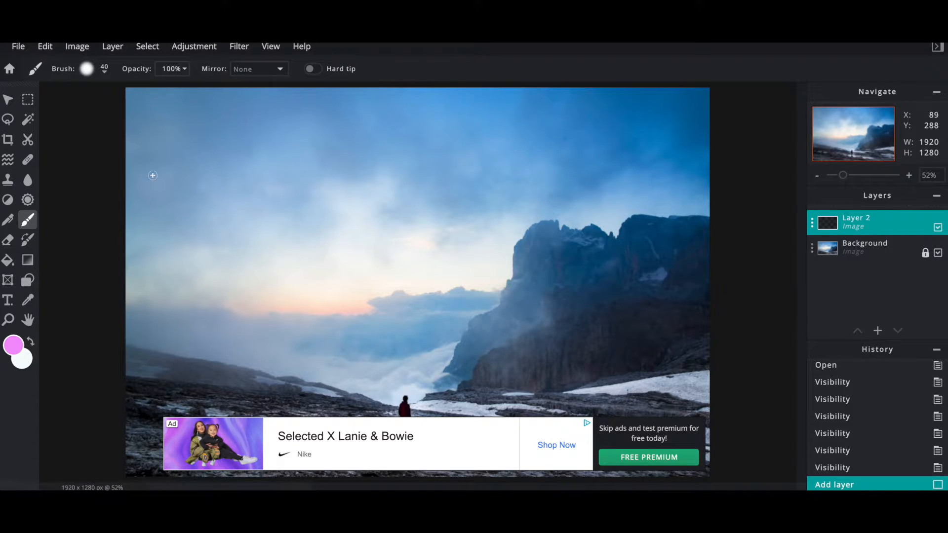
# - Try a horizontal pink brush stroke across the sky on the empty layer, undo it and close the advertisement
pyautogui.moveTo(173, 175); pyautogui.dragTo(373, 186)
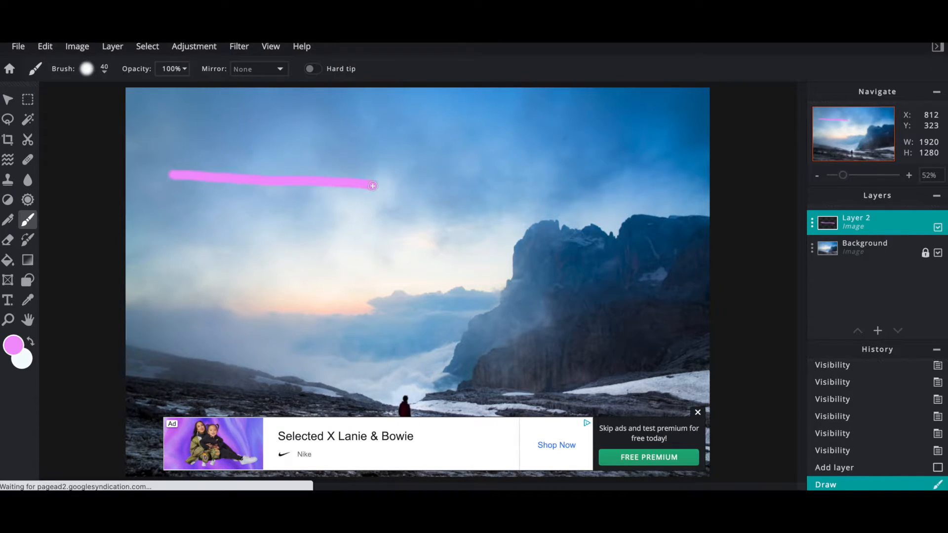
pyautogui.hotkey('ctrl', 'z')
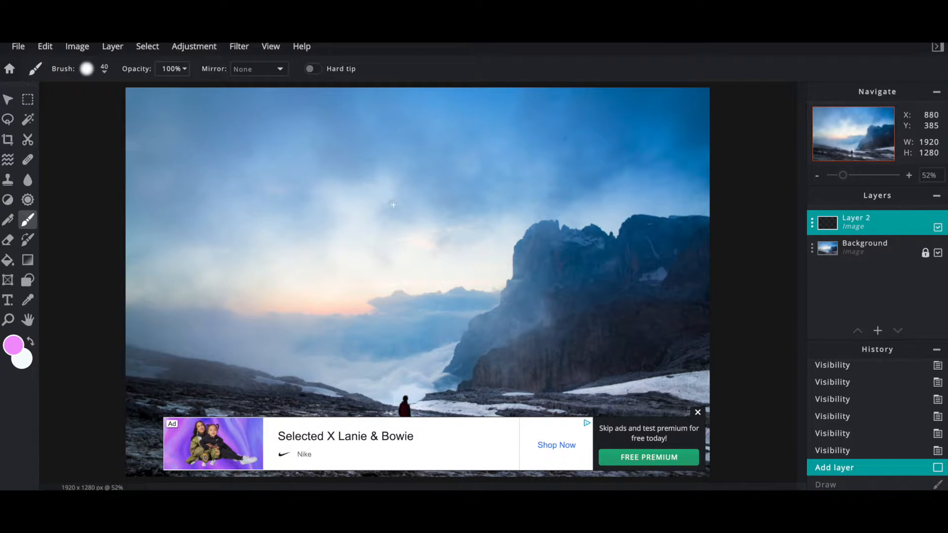
pyautogui.click(697, 412)
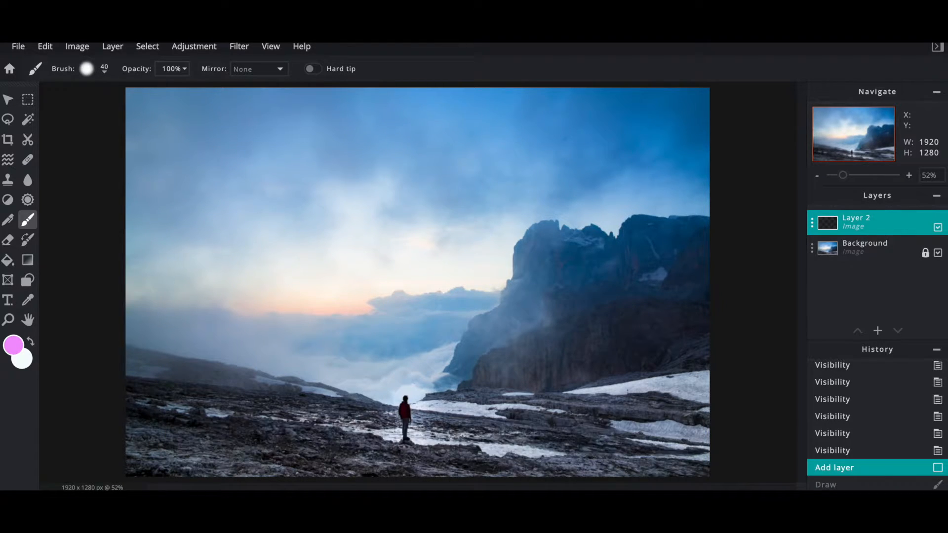
# - Set the brush to 0% softness and 19 px size, and swap the colours to make white the foreground
pyautogui.click(104, 70)
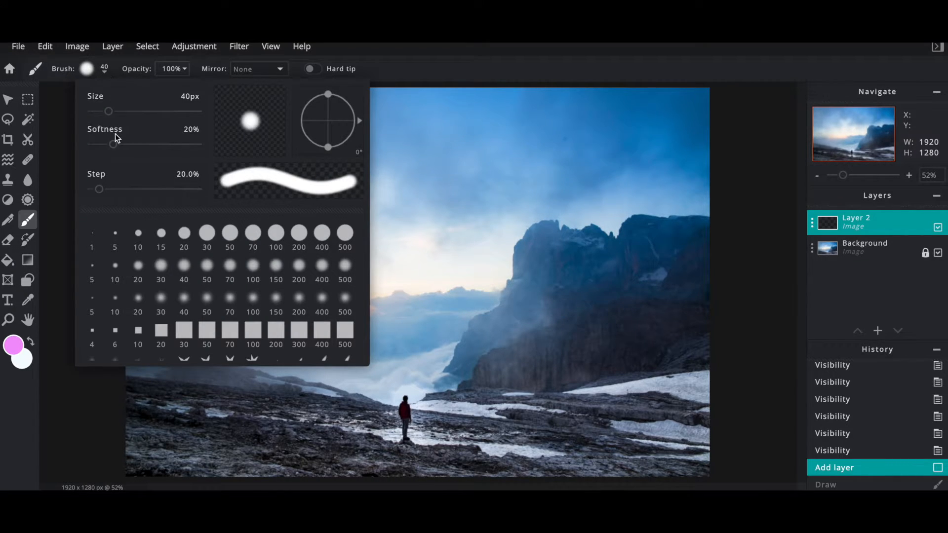
pyautogui.moveTo(113, 144)
pyautogui.mouseDown()
pyautogui.moveTo(83, 147)
pyautogui.moveTo(171, 147)
pyautogui.moveTo(61, 146)
pyautogui.mouseUp()
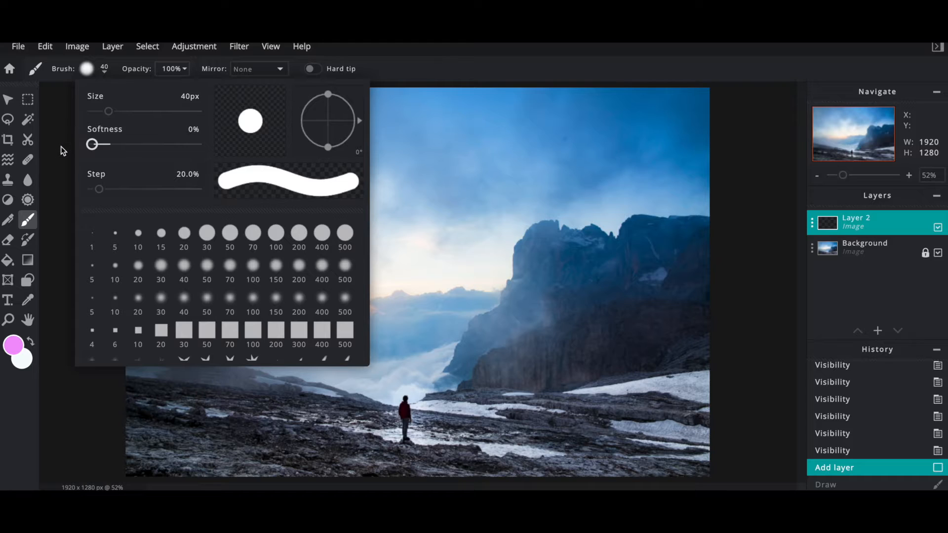
pyautogui.moveTo(107, 115); pyautogui.dragTo(101, 115)
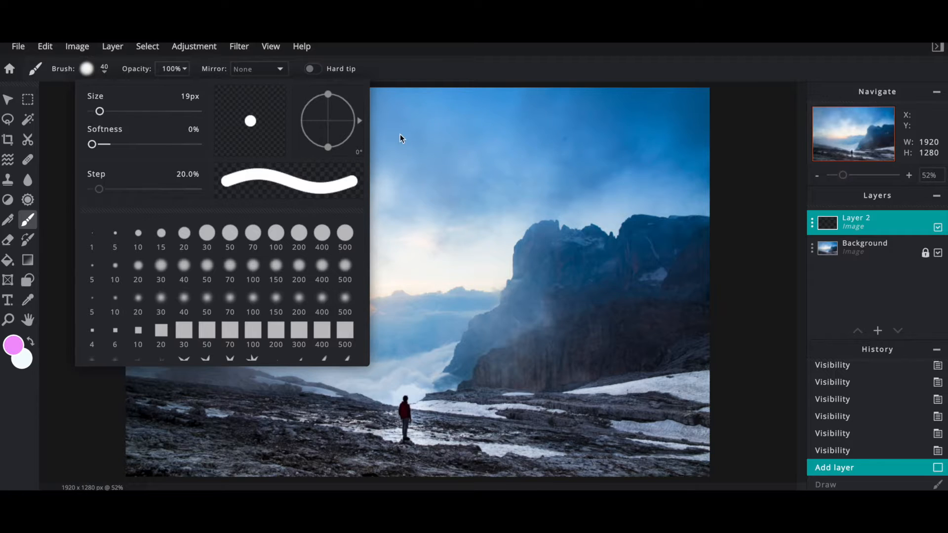
pyautogui.click(442, 180)
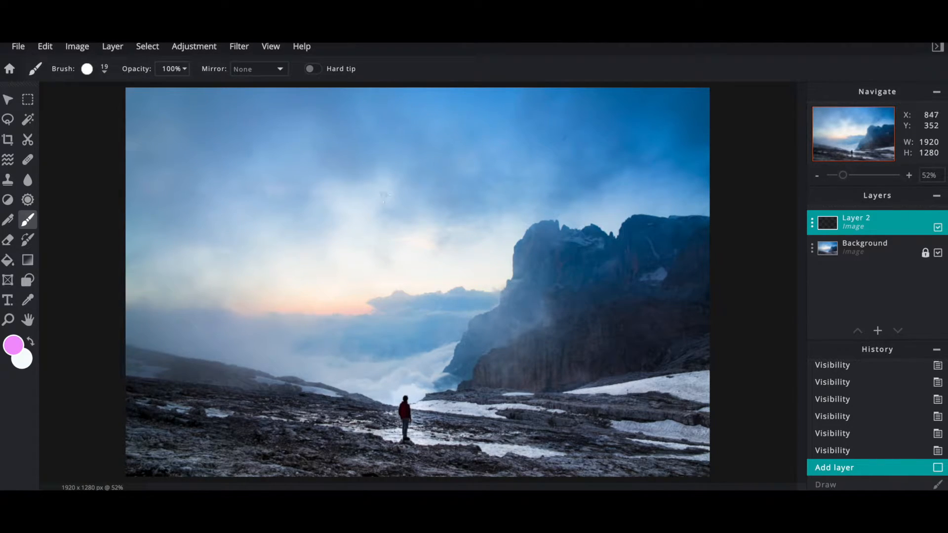
pyautogui.click(29, 344)
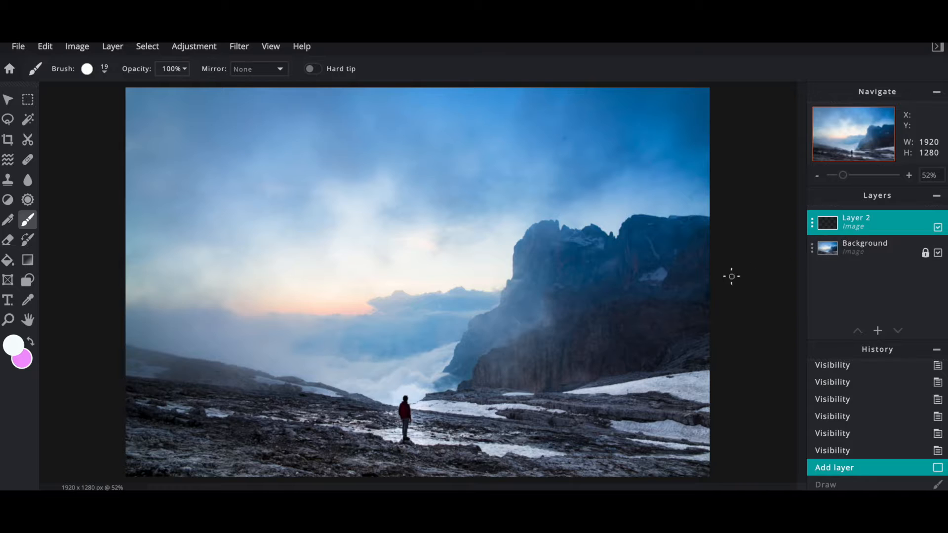
# - Try a white brush stroke along the rocky ridge at the photo's left edge and undo it
pyautogui.moveTo(123, 374); pyautogui.dragTo(255, 389)
pyautogui.hotkey('ctrl', 'z')
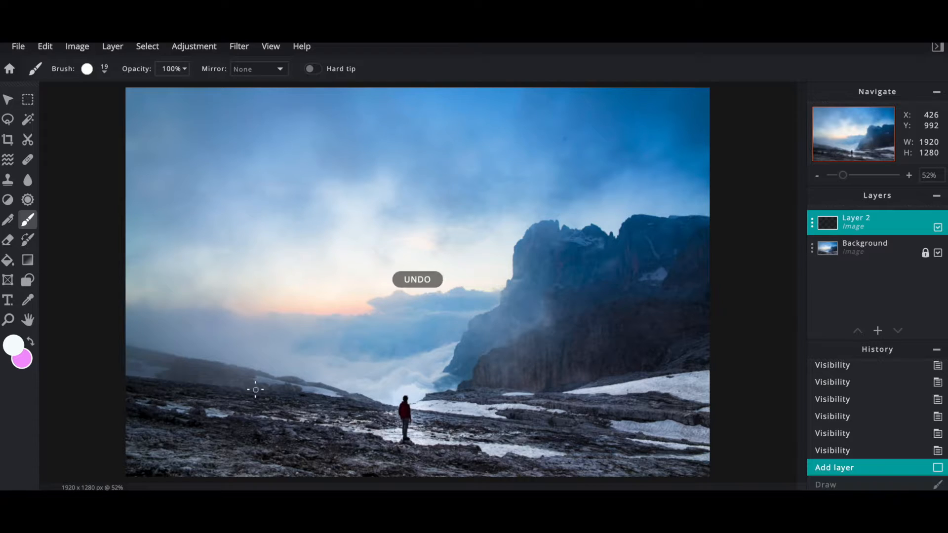
# - Set the brush to the hard 5 px preset and trace the foreground ridgeline in white across the full photo width
pyautogui.click(89, 70)
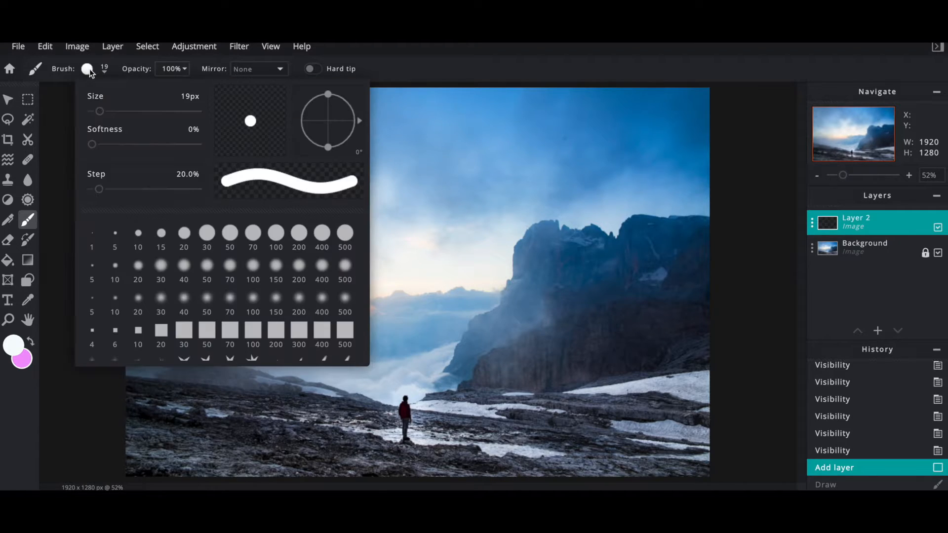
pyautogui.click(117, 238)
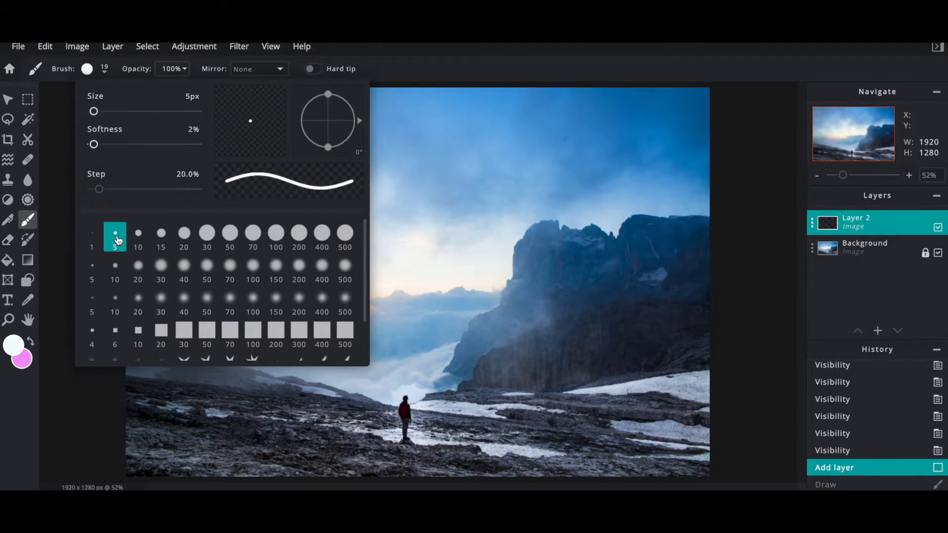
pyautogui.click(417, 69)
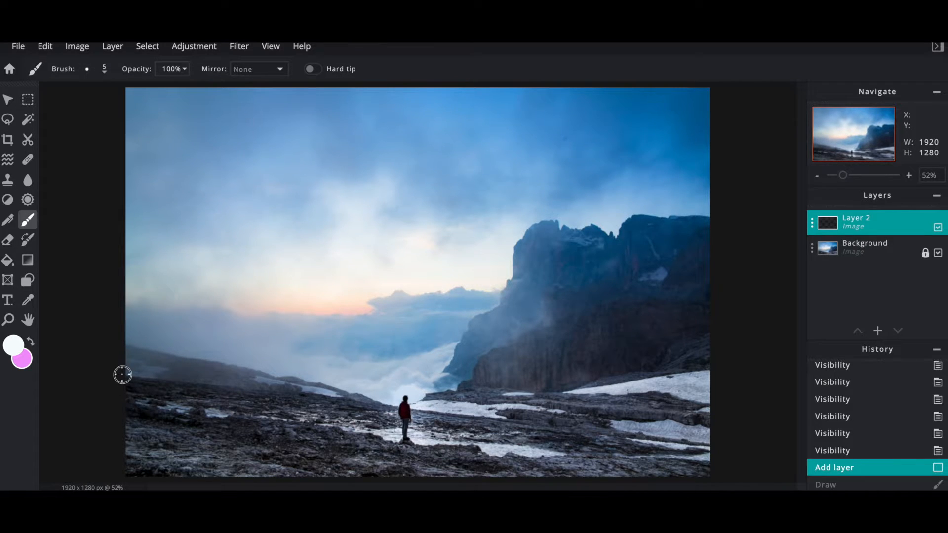
pyautogui.moveTo(121, 375)
pyautogui.mouseDown()
pyautogui.moveTo(381, 405)
pyautogui.moveTo(428, 390)
pyautogui.moveTo(584, 391)
pyautogui.mouseUp()
pyautogui.moveTo(617, 384); pyautogui.dragTo(729, 361)
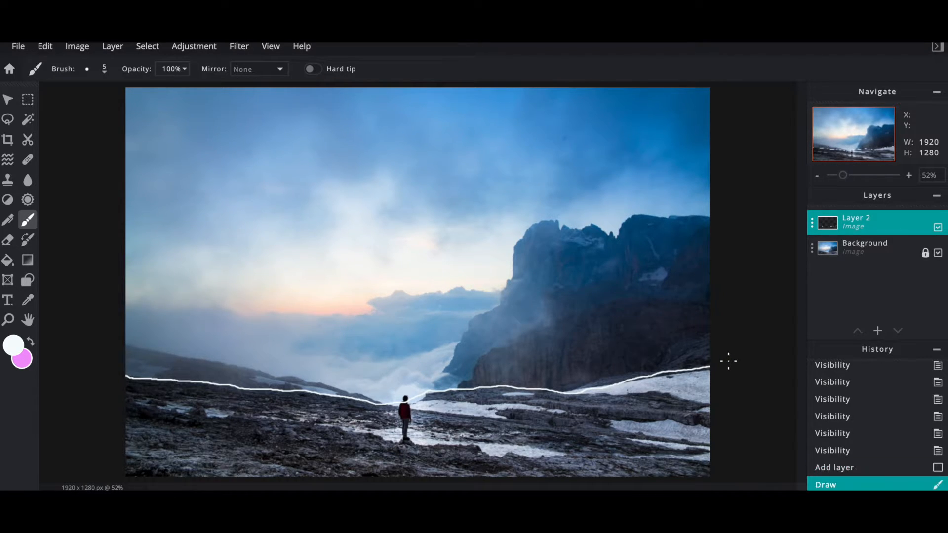
pyautogui.click(938, 253)
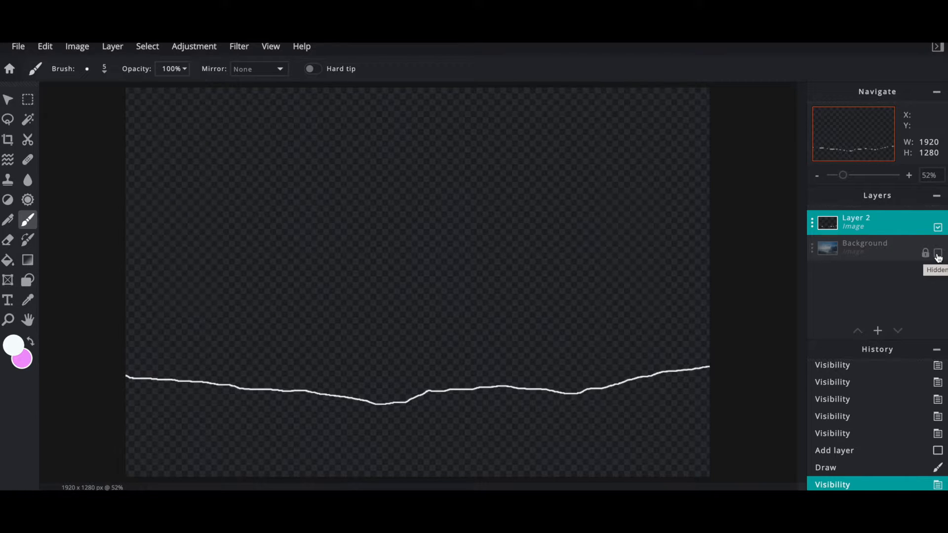
pyautogui.click(937, 254)
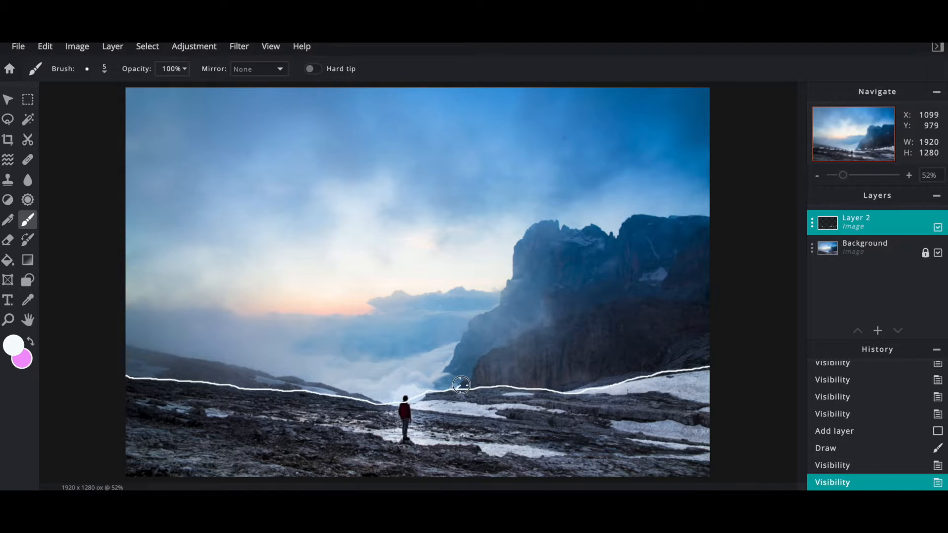
# - Trace the upper edge of the cliff's dark lower slope and the top of the hill at the photo's left edge
pyautogui.moveTo(473, 376)
pyautogui.mouseDown()
pyautogui.moveTo(488, 356)
pyautogui.moveTo(614, 302)
pyautogui.moveTo(720, 303)
pyautogui.mouseUp()
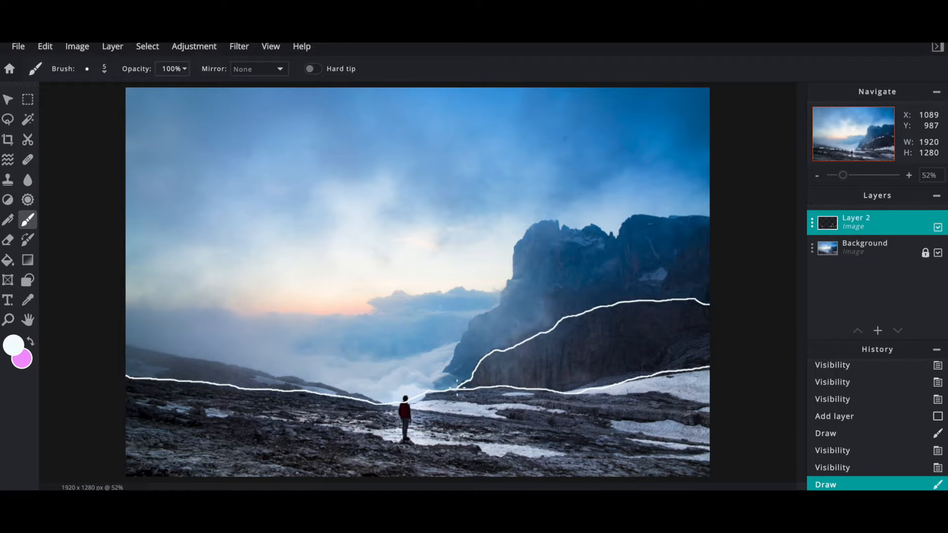
pyautogui.scroll(7, 460, 386)
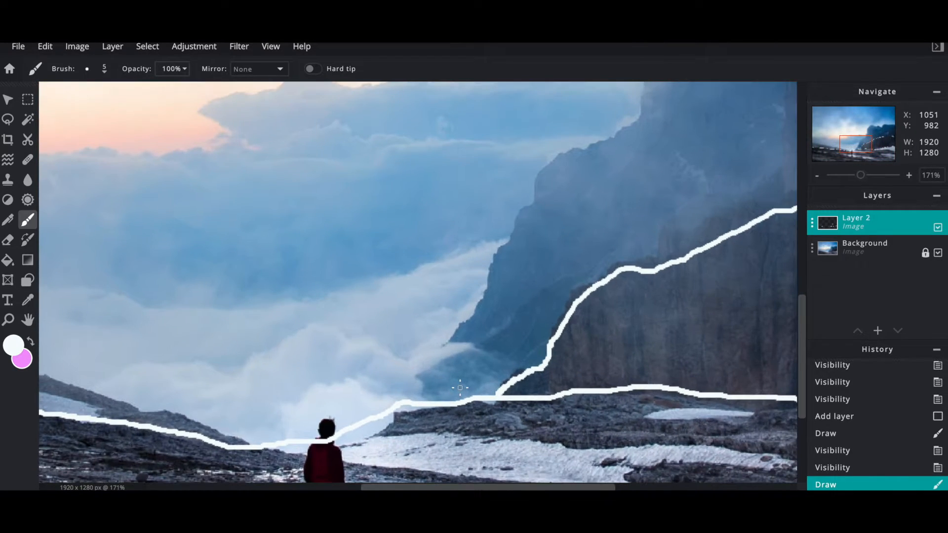
pyautogui.scroll(-7, 551, 392)
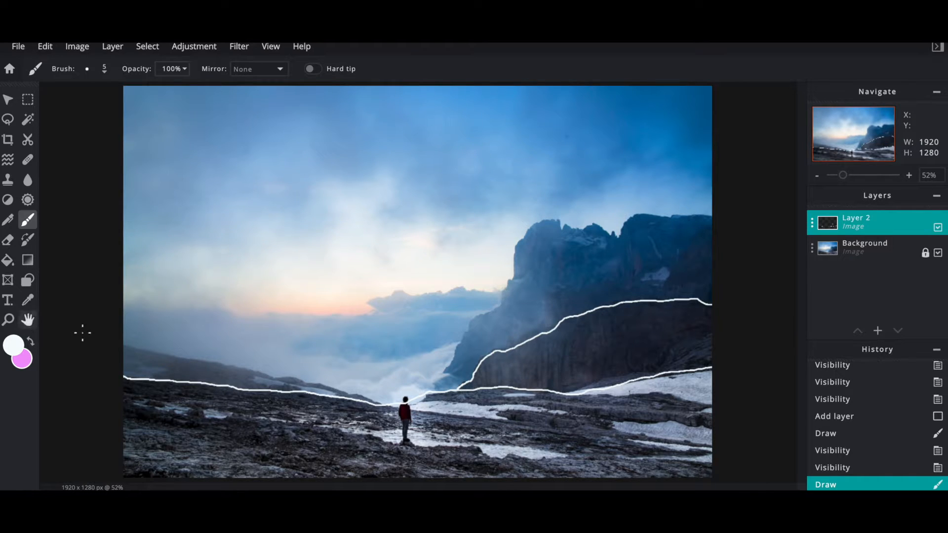
pyautogui.moveTo(123, 345)
pyautogui.mouseDown()
pyautogui.moveTo(263, 368)
pyautogui.moveTo(398, 406)
pyautogui.mouseUp()
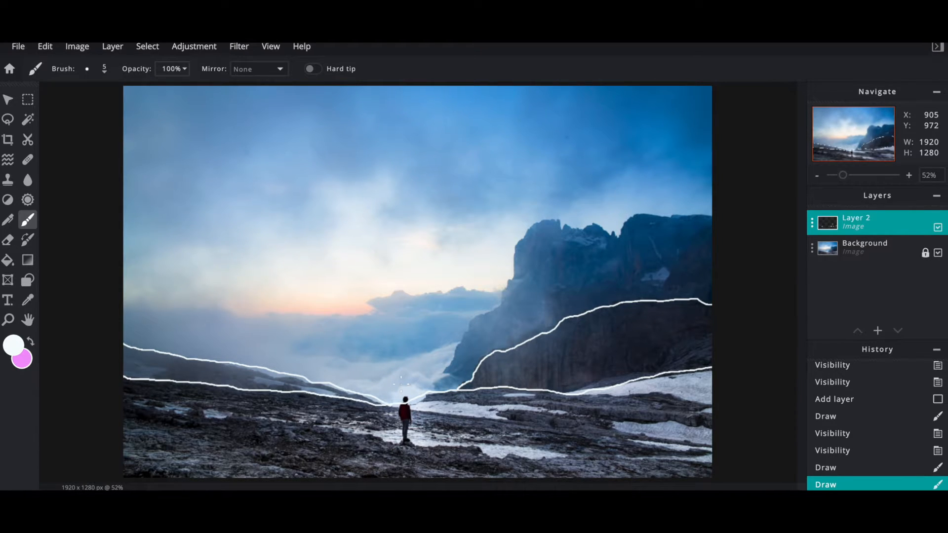
# - Trace the large cliff's jagged outline in white from the foreground ridge near the hiker up over its peaks
pyautogui.scroll(8, 401, 384)
pyautogui.scroll(-8, 401, 384)
pyautogui.scroll(3, 401, 384)
pyautogui.scroll(-8, 401, 385)
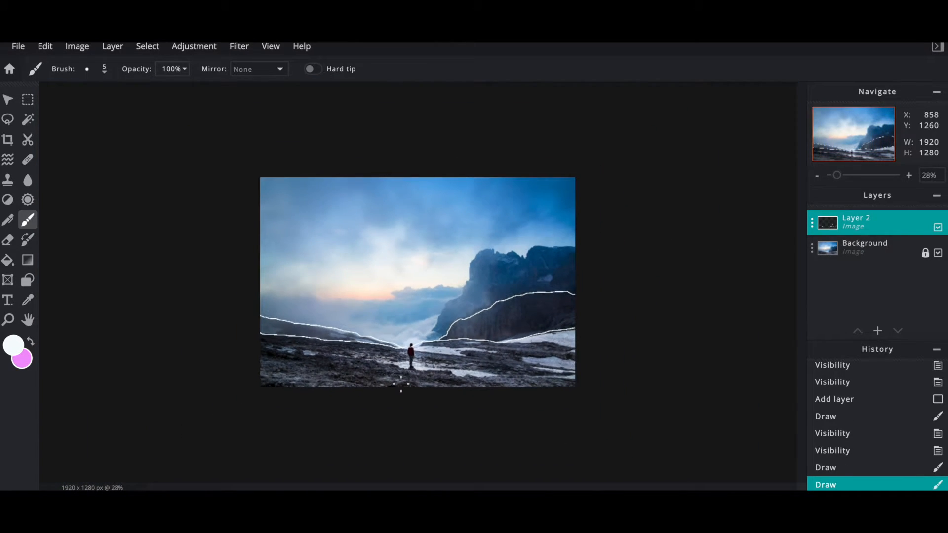
pyautogui.scroll(6, 401, 384)
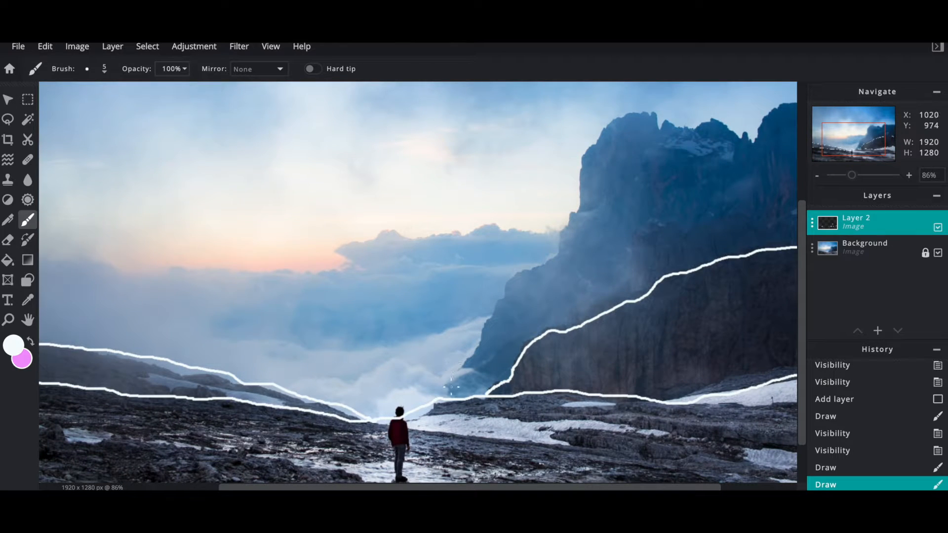
pyautogui.moveTo(447, 399)
pyautogui.mouseDown()
pyautogui.moveTo(509, 284)
pyautogui.moveTo(555, 254)
pyautogui.moveTo(561, 222)
pyautogui.moveTo(577, 203)
pyautogui.moveTo(585, 141)
pyautogui.moveTo(609, 119)
pyautogui.moveTo(635, 105)
pyautogui.moveTo(677, 128)
pyautogui.moveTo(721, 116)
pyautogui.moveTo(758, 138)
pyautogui.moveTo(766, 116)
pyautogui.moveTo(807, 97)
pyautogui.mouseUp()
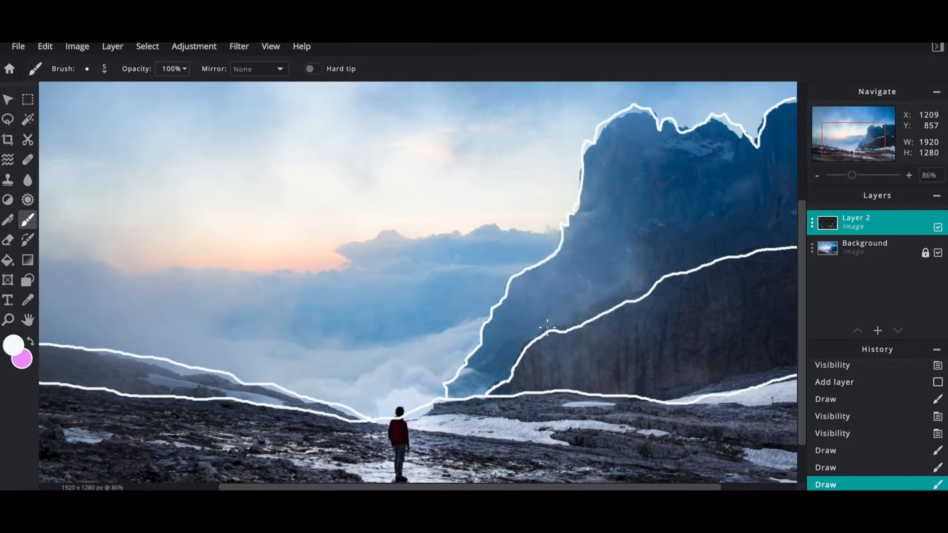
# - Hide the Background and extend the cliff's skyline outline to the canvas's right edge
pyautogui.click(938, 254)
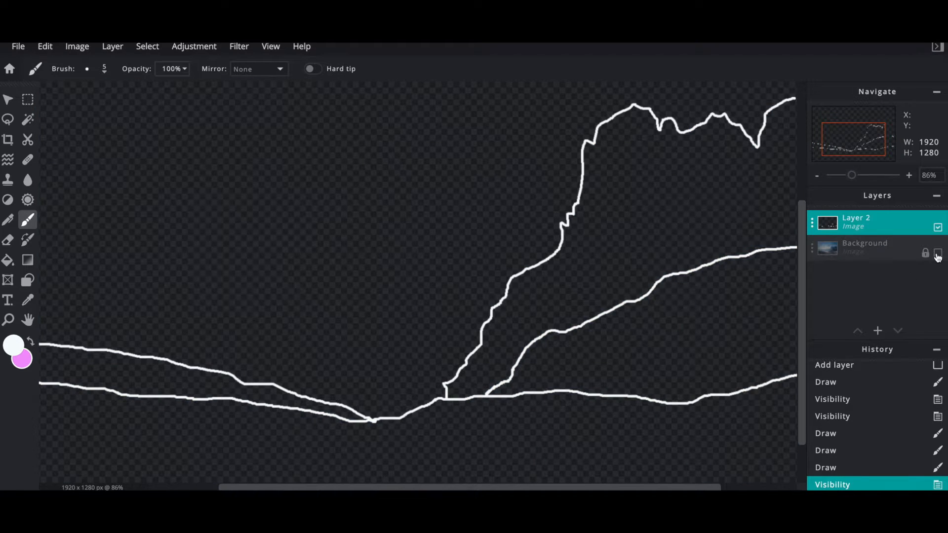
pyautogui.scroll(-5, 652, 297)
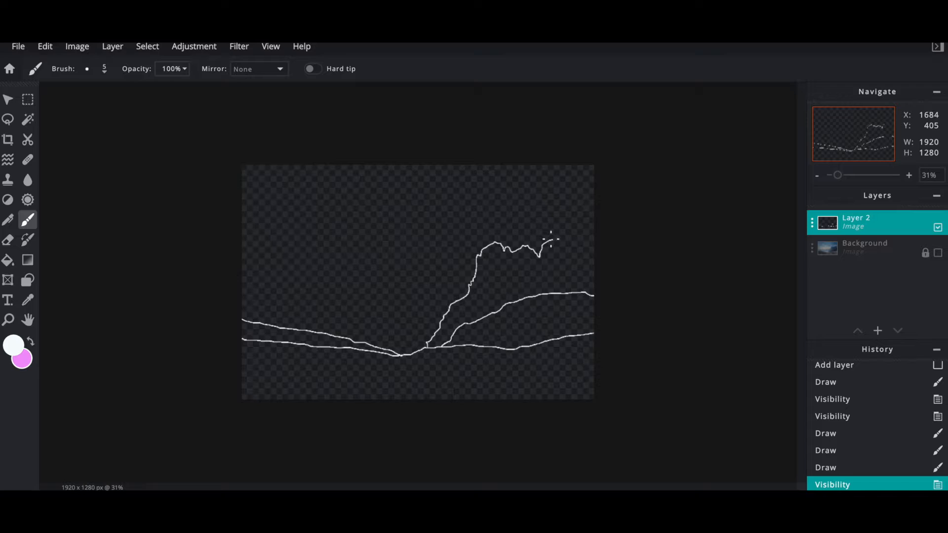
pyautogui.moveTo(556, 237)
pyautogui.mouseDown()
pyautogui.moveTo(608, 223)
pyautogui.moveTo(622, 269)
pyautogui.mouseUp()
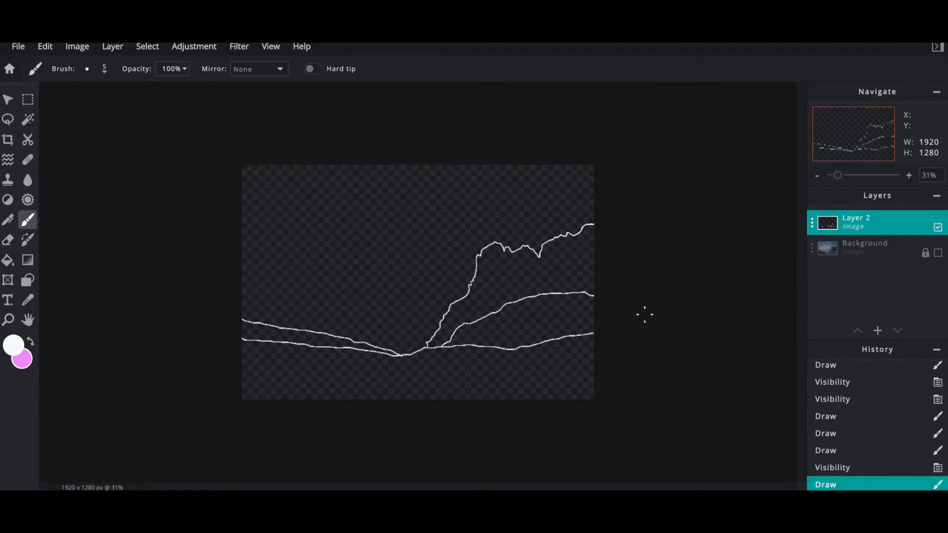
# - Show the Background again and sample the dark foreground rock (#171920) as the foreground colour
pyautogui.click(939, 253)
pyautogui.click(887, 254)
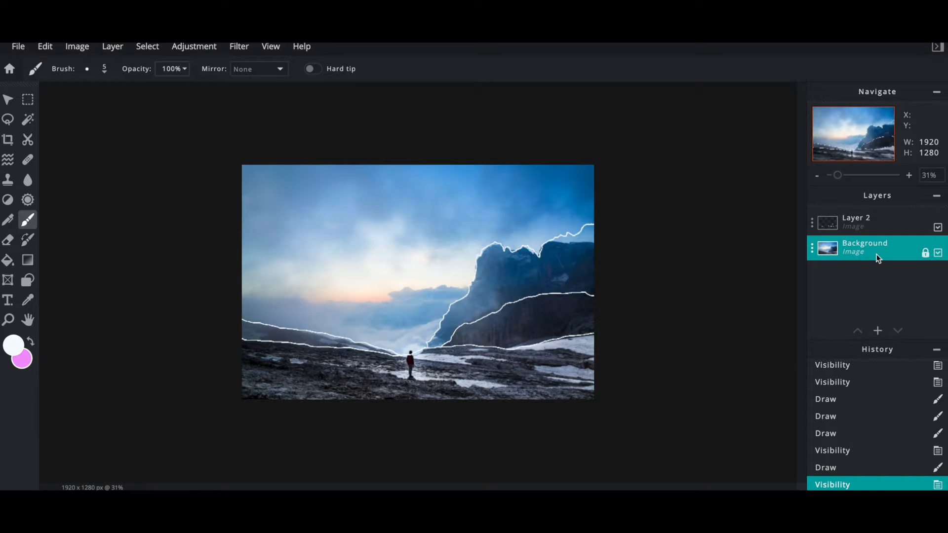
pyautogui.scroll(8, 60, 389)
pyautogui.scroll(-4, 60, 389)
pyautogui.scroll(1, 60, 389)
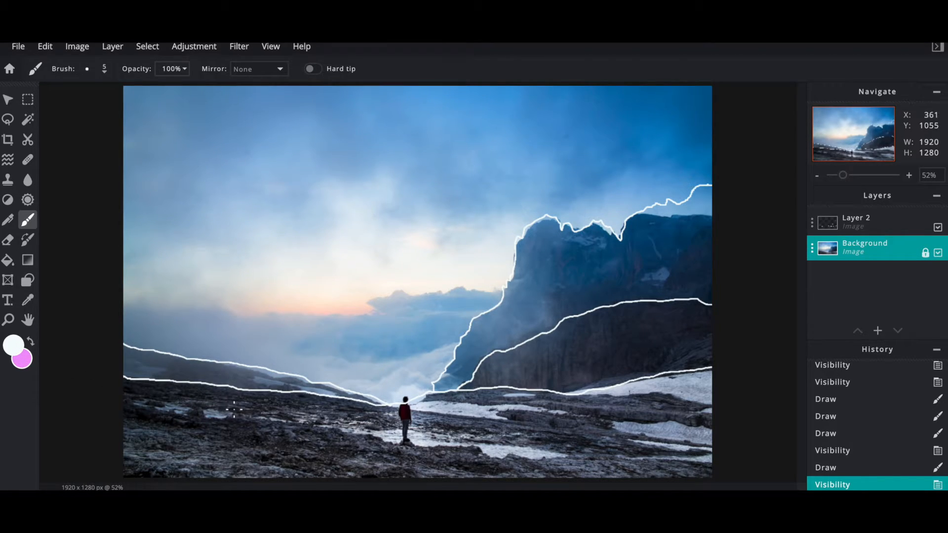
pyautogui.click(13, 347)
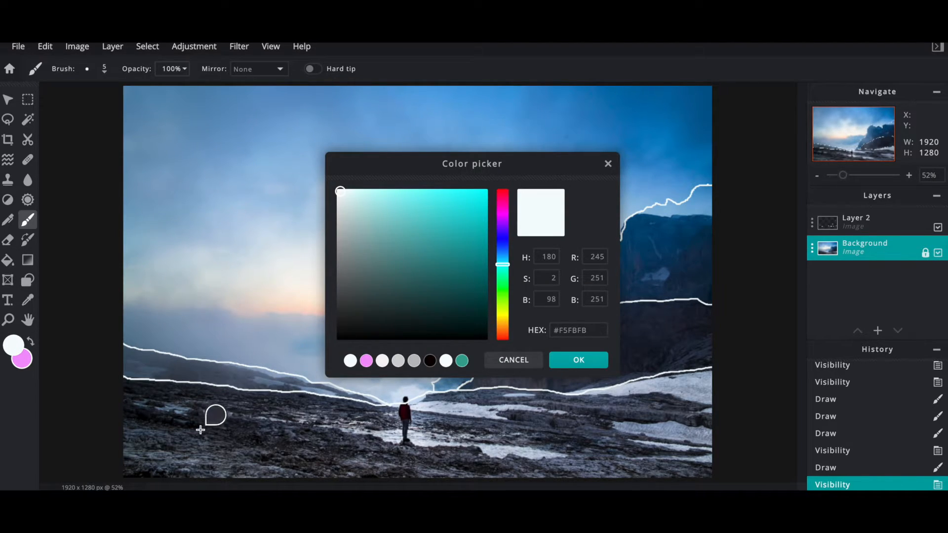
pyautogui.click(239, 424)
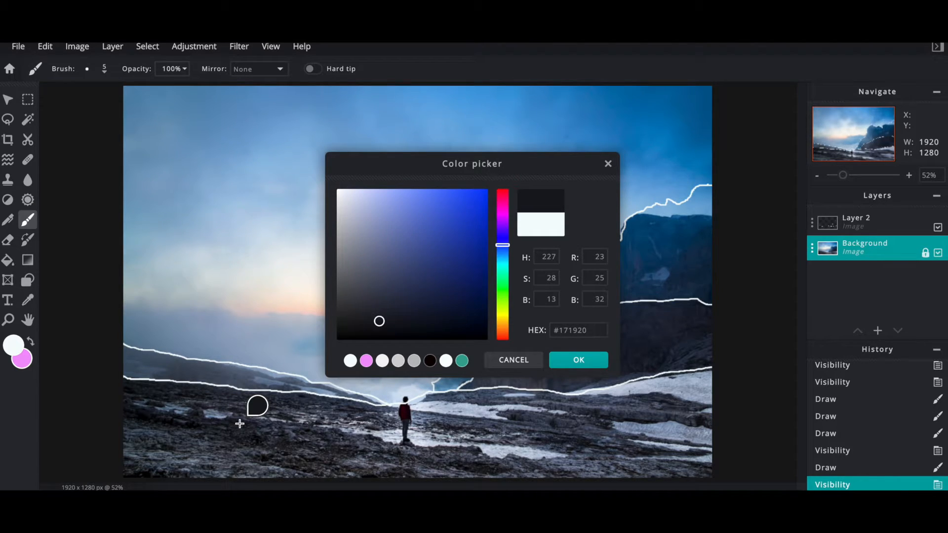
pyautogui.click(591, 368)
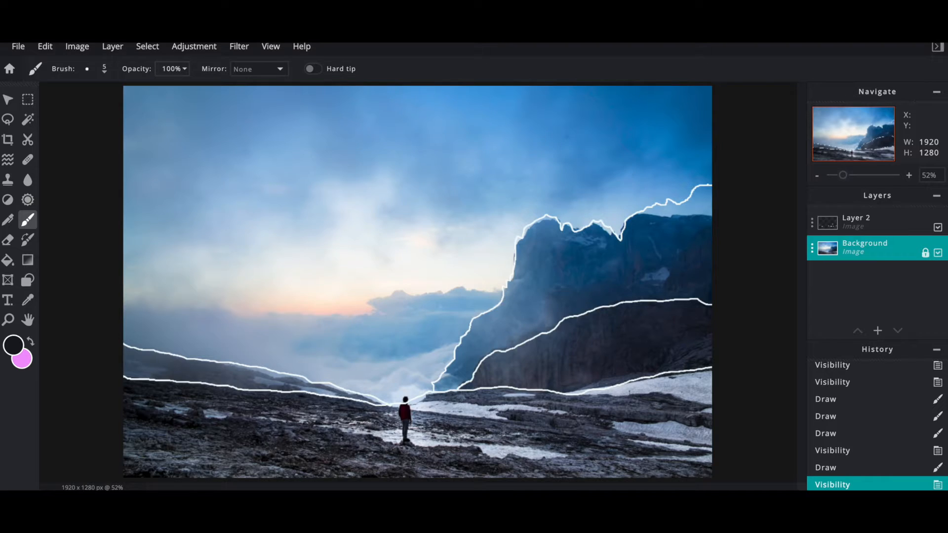
# - Set the background colour to the grey-blue #6B738A sampled from the lower part of the foreground rocks
pyautogui.click(21, 363)
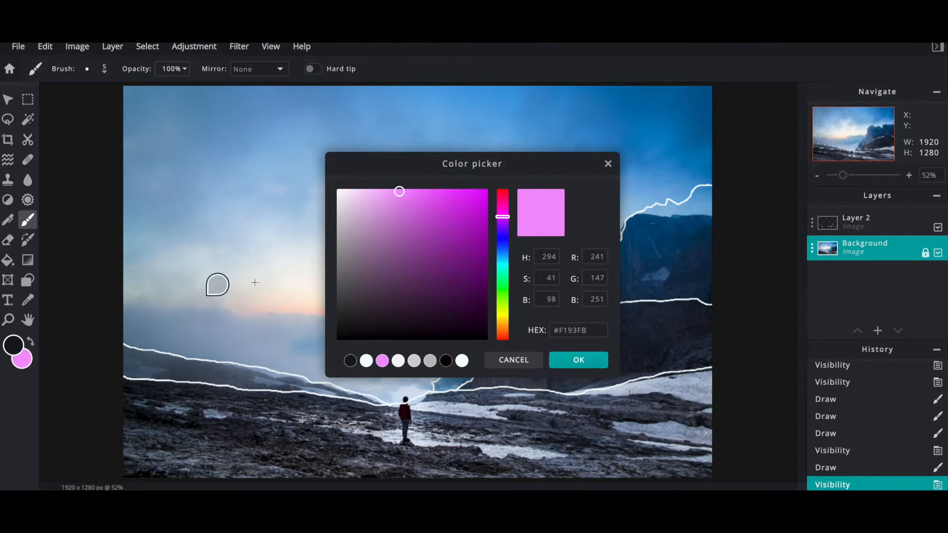
pyautogui.click(573, 462)
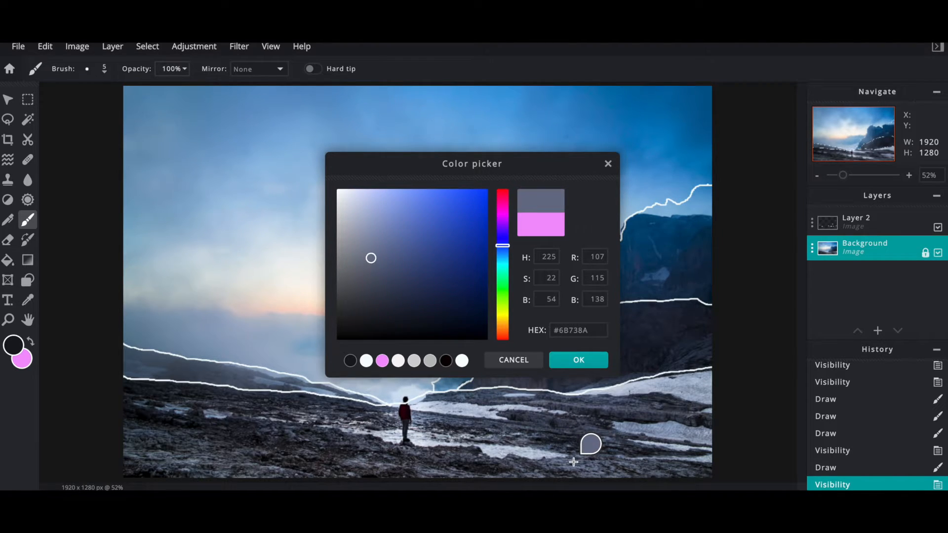
pyautogui.click(575, 360)
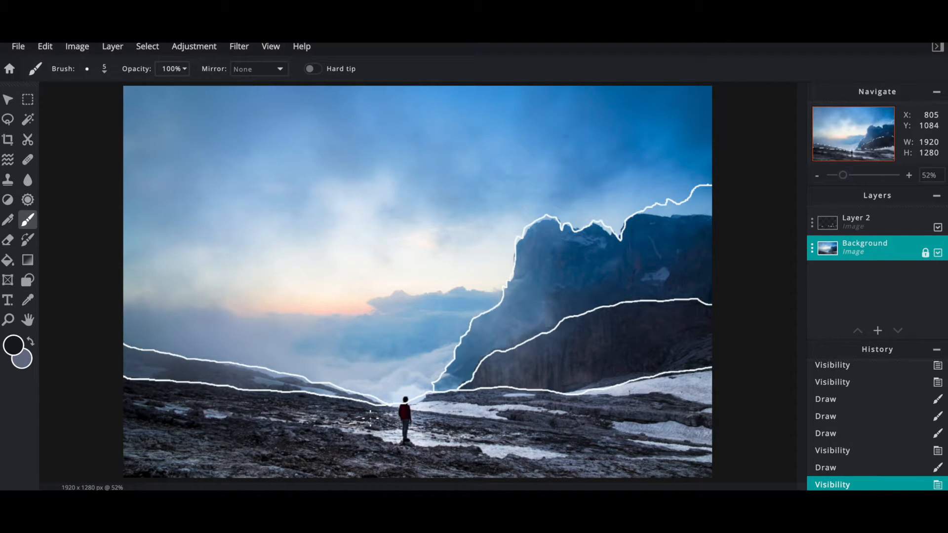
# - With the Background hidden, select Layer 2's area below the foreground ridgeline using the Wand and activate the Gradient tool
pyautogui.click(894, 226)
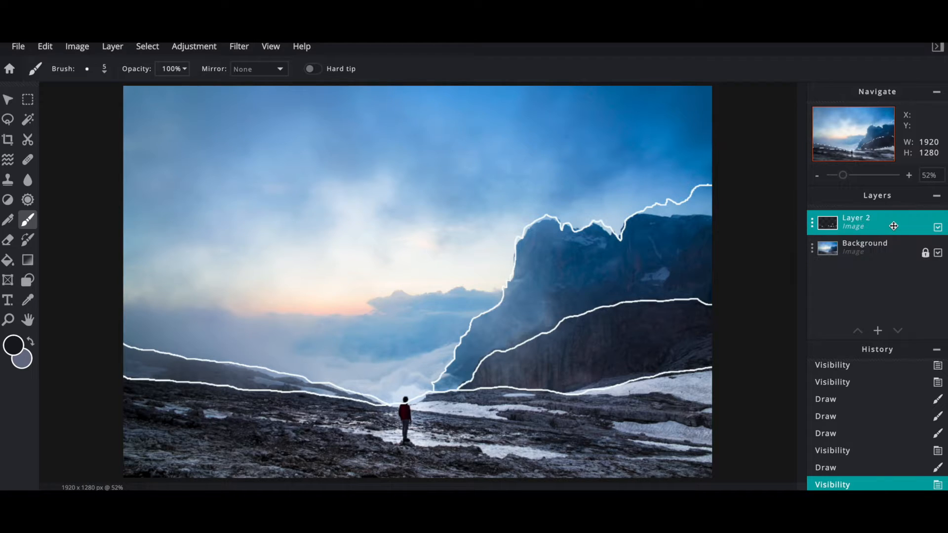
pyautogui.click(937, 254)
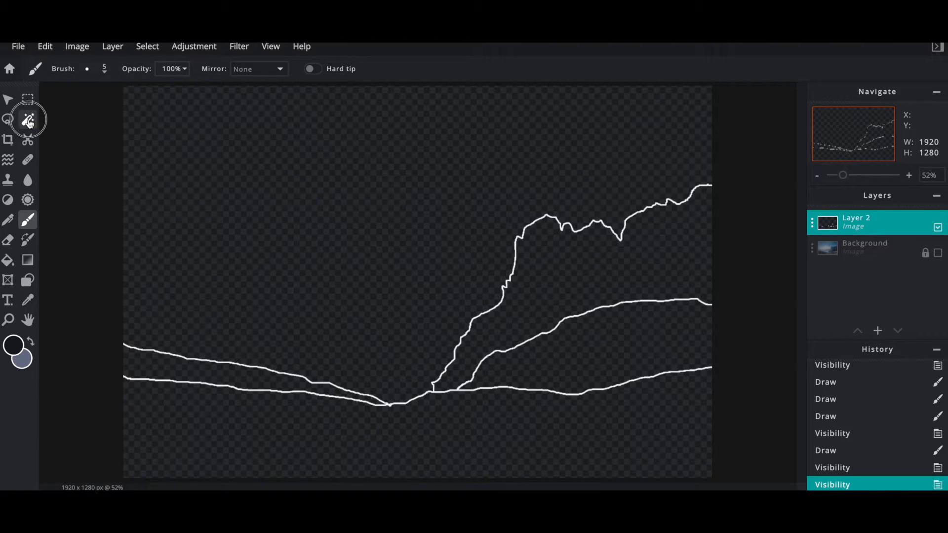
pyautogui.click(29, 123)
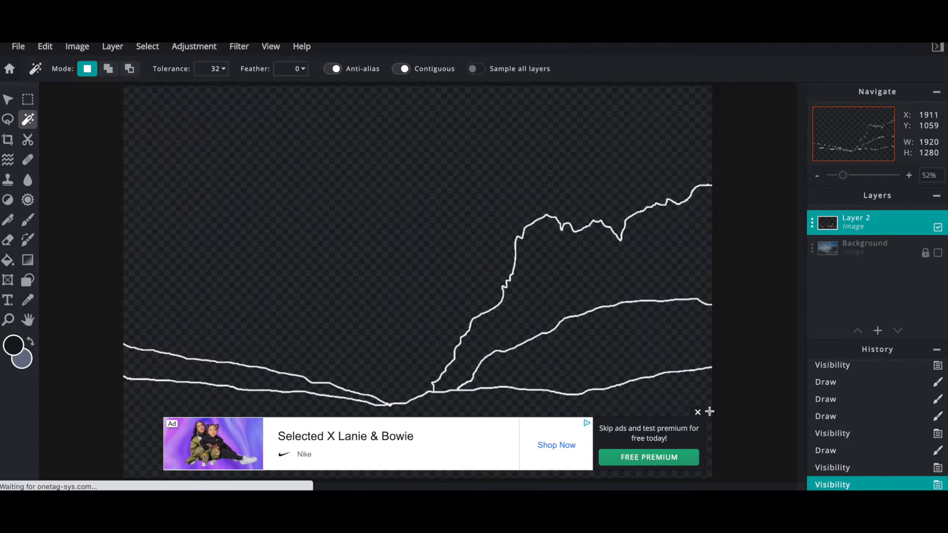
pyautogui.click(700, 415)
pyautogui.click(301, 428)
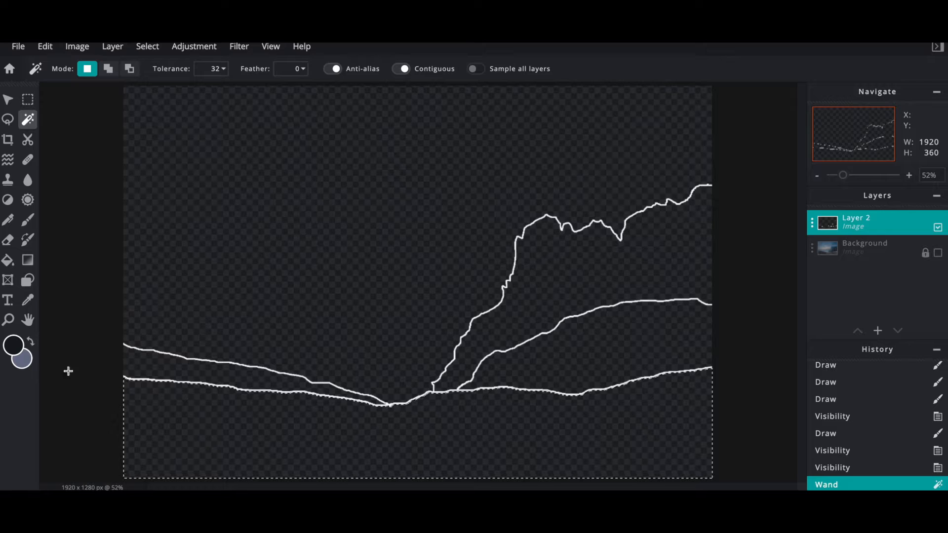
pyautogui.click(28, 261)
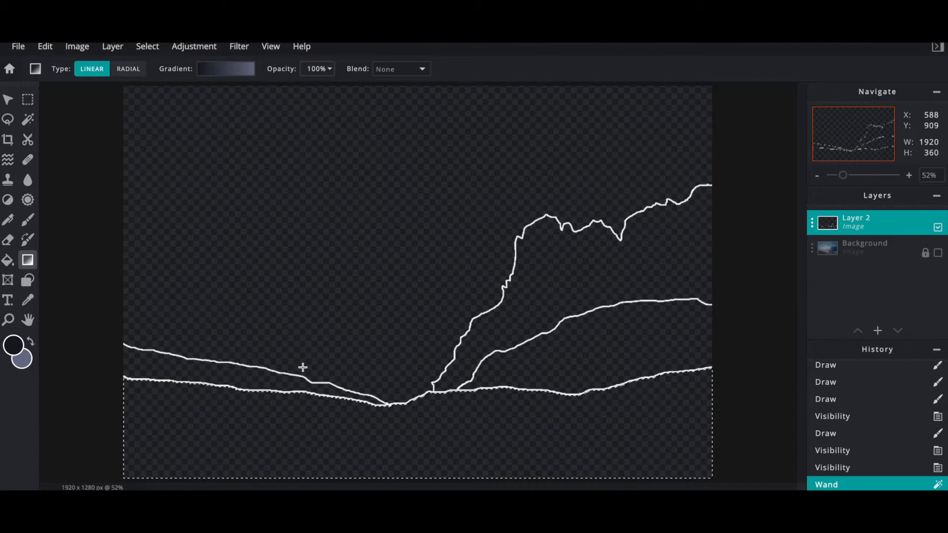
# - Try a radial gradient centred just below the ridgeline's dip in the selected foreground, and switch the type back to linear
pyautogui.click(130, 70)
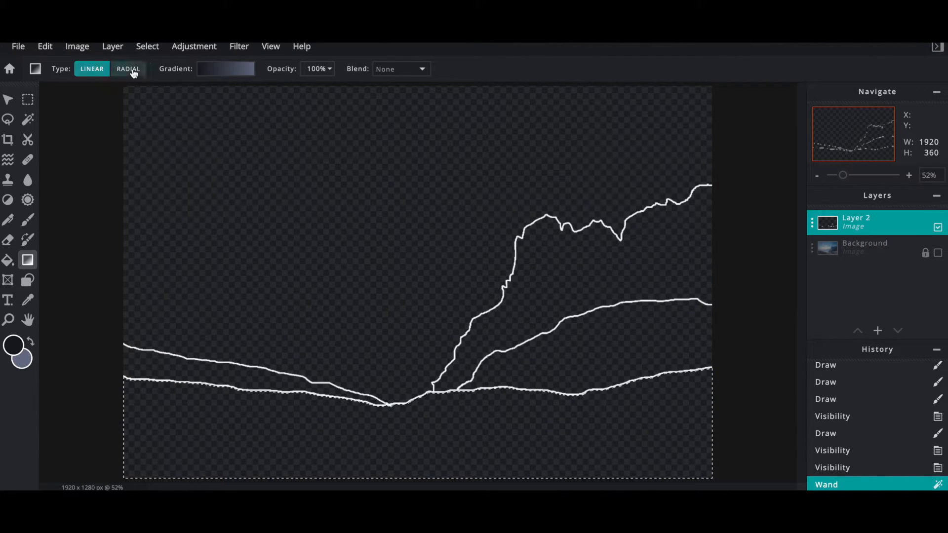
pyautogui.moveTo(402, 412); pyautogui.dragTo(409, 466)
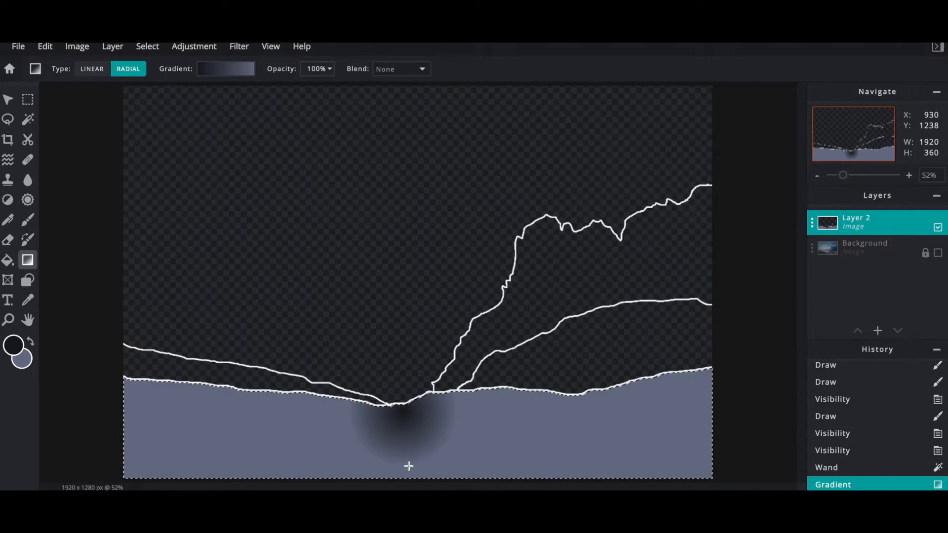
pyautogui.click(88, 71)
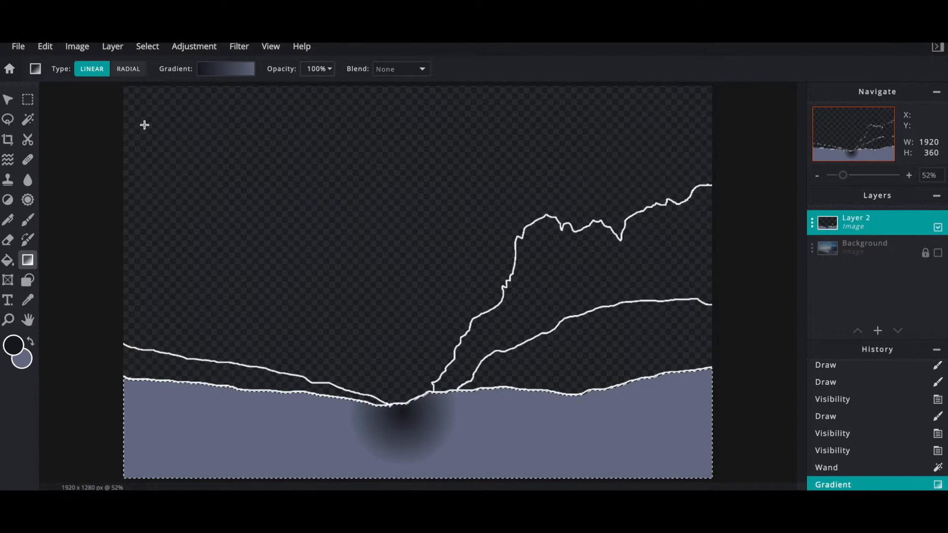
# - Fill the selected foreground with a vertical linear gradient, dark at the bottom edge and grey-blue at the ridgeline
pyautogui.moveTo(400, 414)
pyautogui.mouseDown()
pyautogui.moveTo(409, 461)
pyautogui.moveTo(398, 419)
pyautogui.mouseUp()
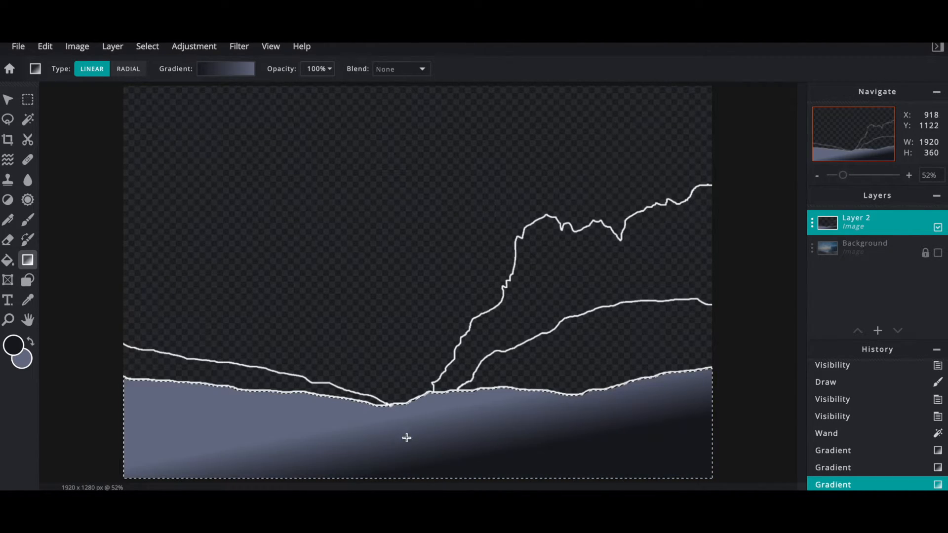
pyautogui.moveTo(408, 466); pyautogui.dragTo(405, 417)
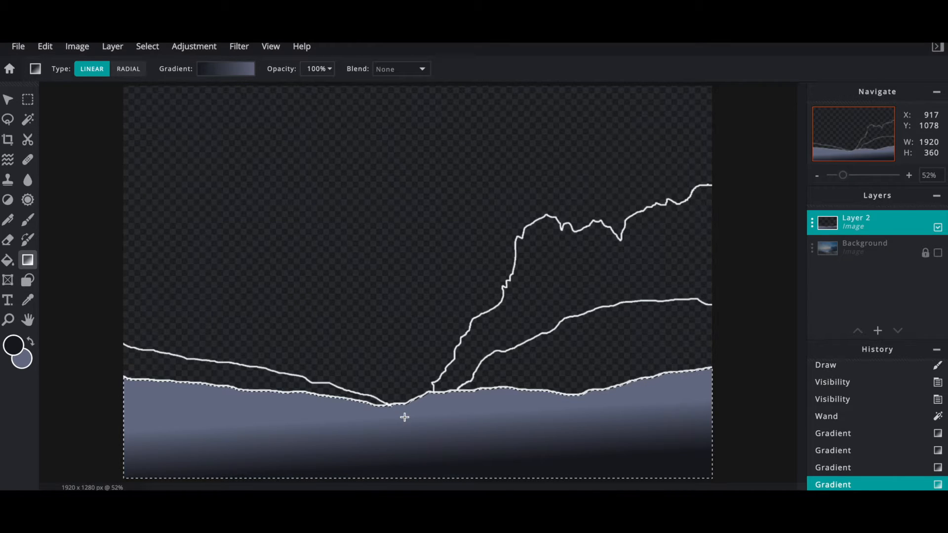
pyautogui.moveTo(420, 467); pyautogui.dragTo(419, 405)
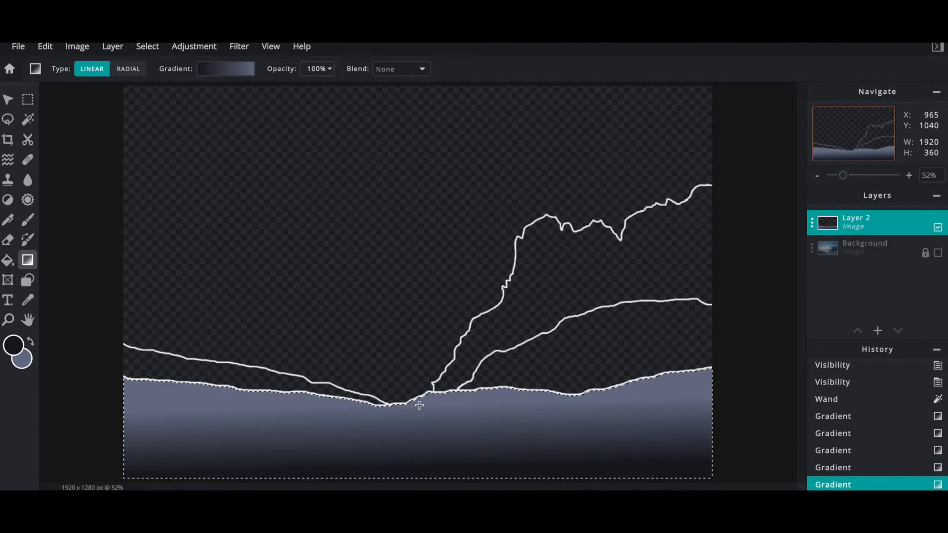
# - Refill the selected foreground with a slanted linear gradient from grey-blue at its upper left to dark at its lower right, and deselect with the Background shown
pyautogui.moveTo(413, 472); pyautogui.dragTo(414, 472)
pyautogui.moveTo(413, 438); pyautogui.dragTo(413, 438)
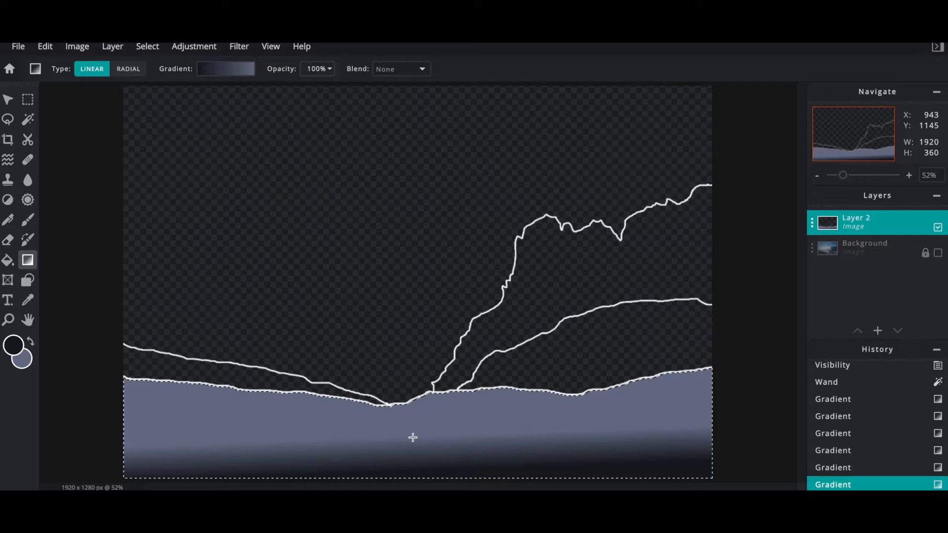
pyautogui.moveTo(432, 468); pyautogui.dragTo(433, 450)
pyautogui.moveTo(425, 404); pyautogui.dragTo(424, 404)
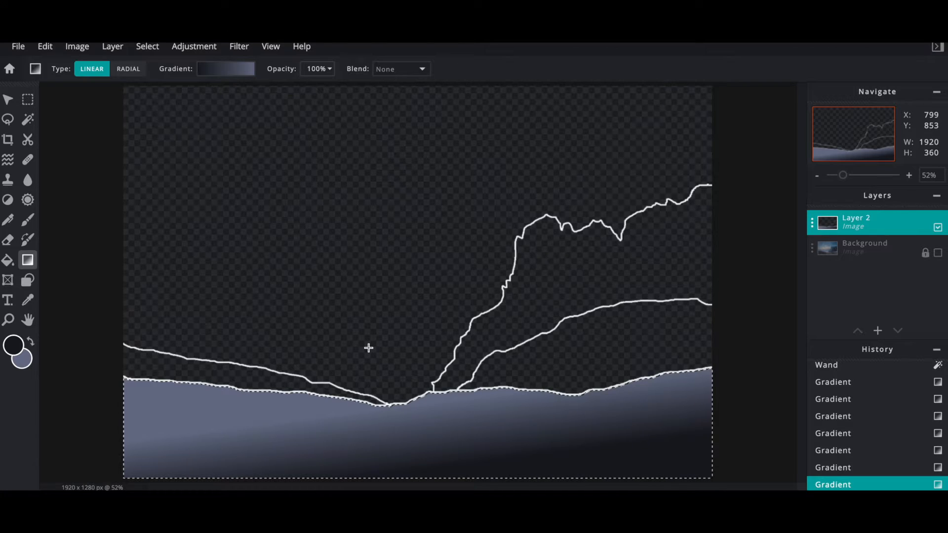
pyautogui.click(938, 254)
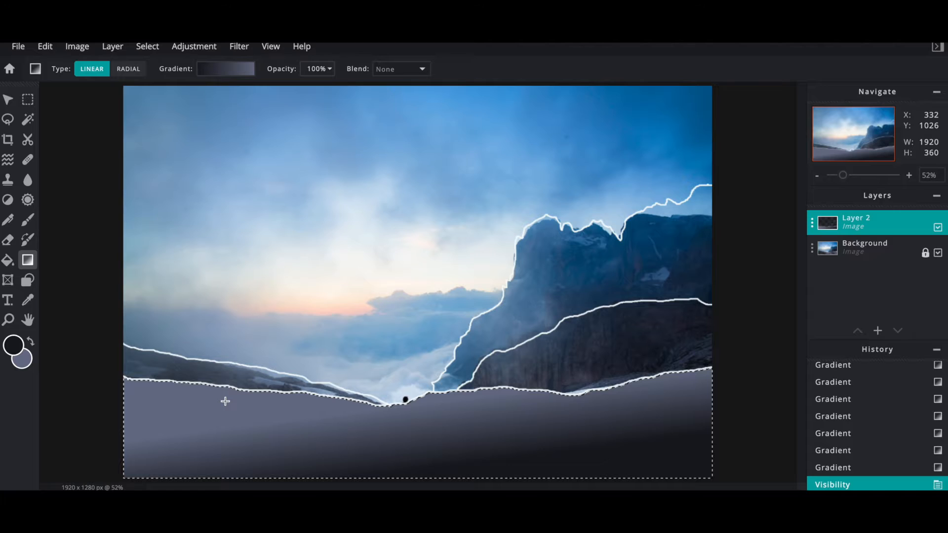
pyautogui.hotkey('ctrl', 'd')
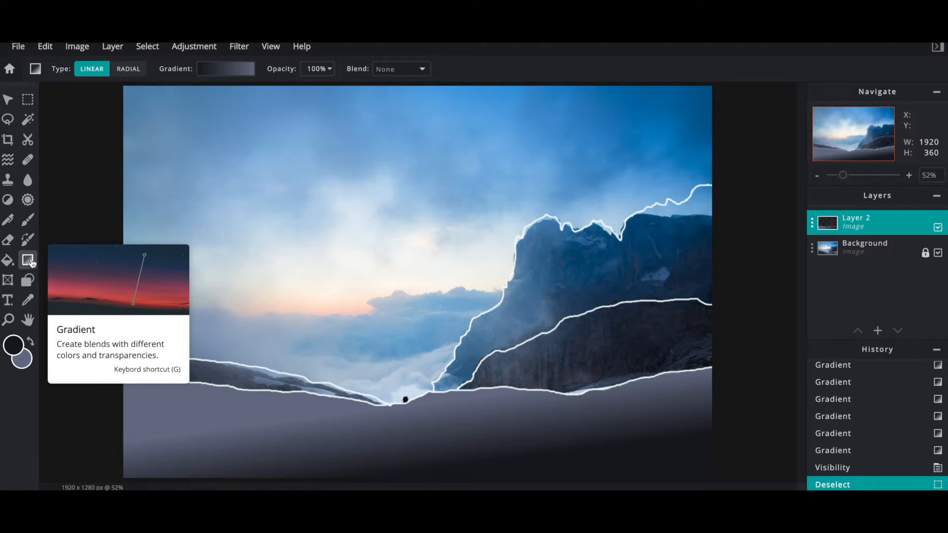
# - Set the foreground colour to #3F4C5C and the background colour to #657B98, both sampled from the narrow slope on the photo's left side
pyautogui.click(13, 346)
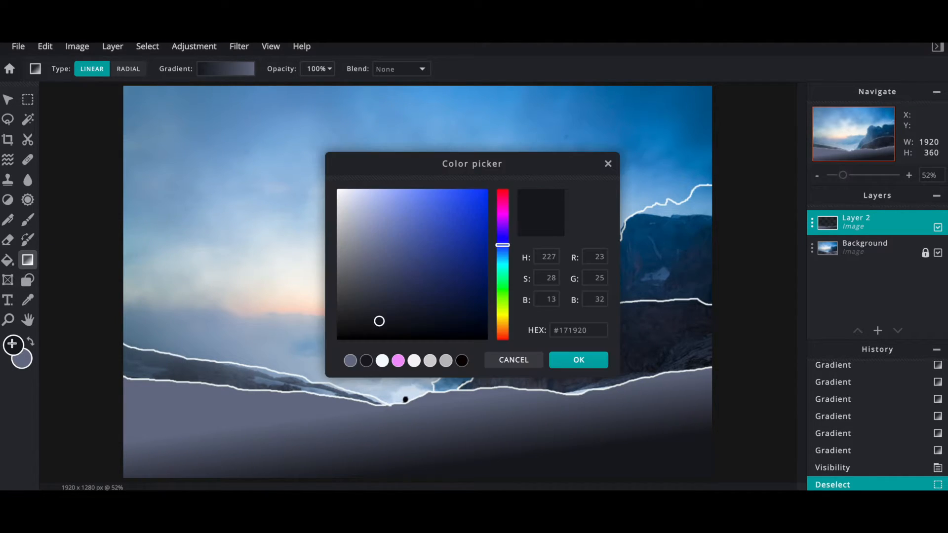
pyautogui.click(157, 369)
pyautogui.click(168, 368)
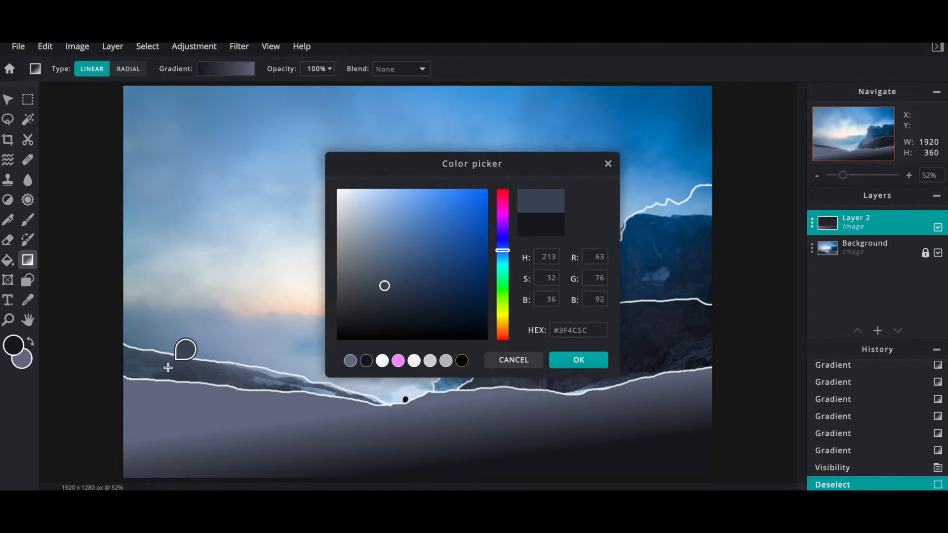
pyautogui.click(574, 360)
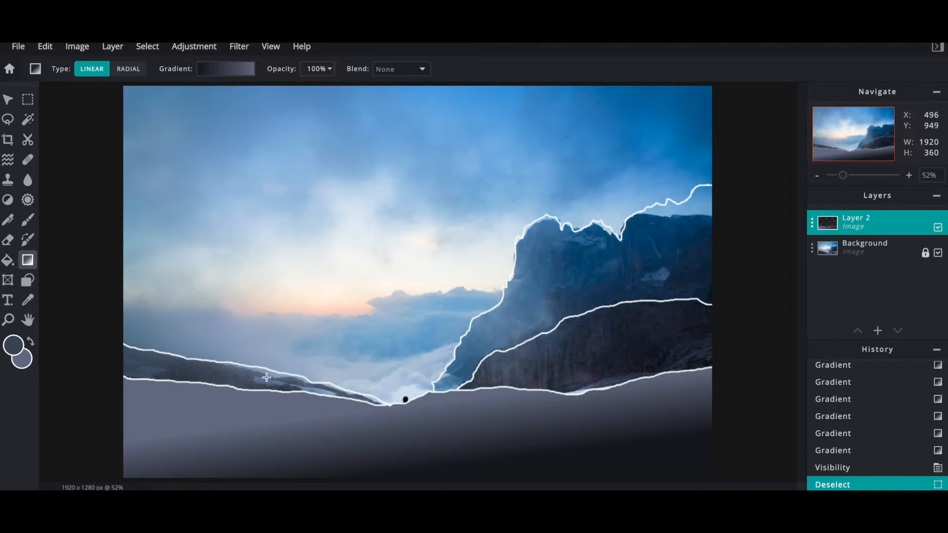
pyautogui.click(22, 362)
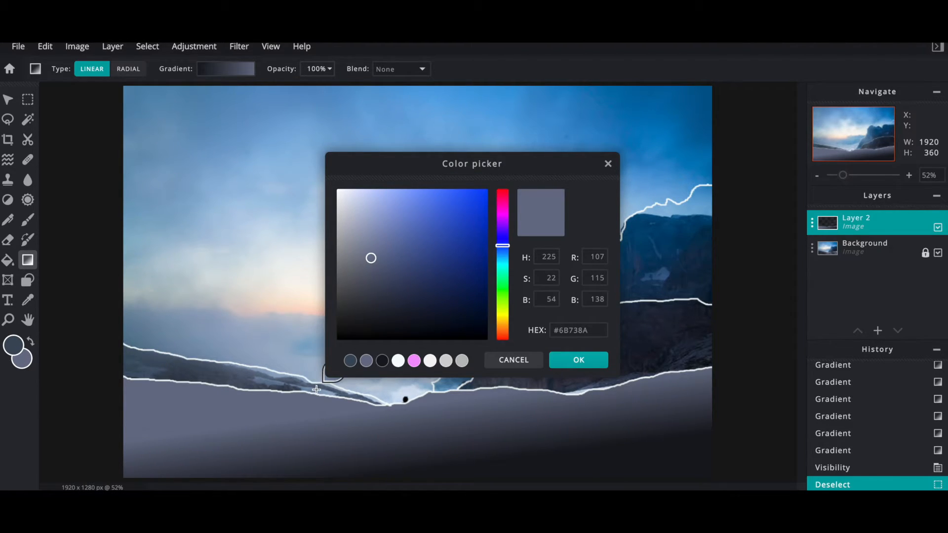
pyautogui.click(263, 379)
pyautogui.click(577, 362)
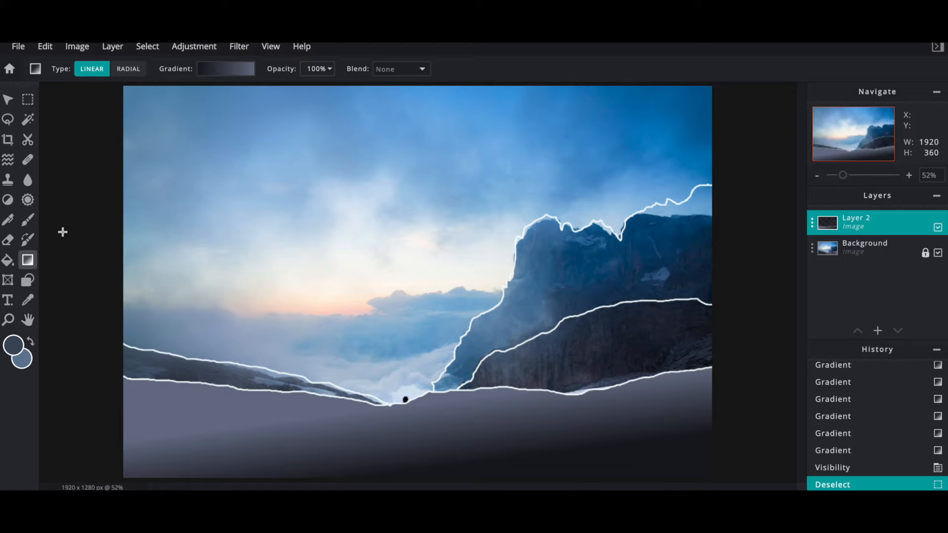
# - Select the narrow left slope with the Wand, fill it with a linear gradient from dark at its crest to blue below, and deselect
pyautogui.click(28, 122)
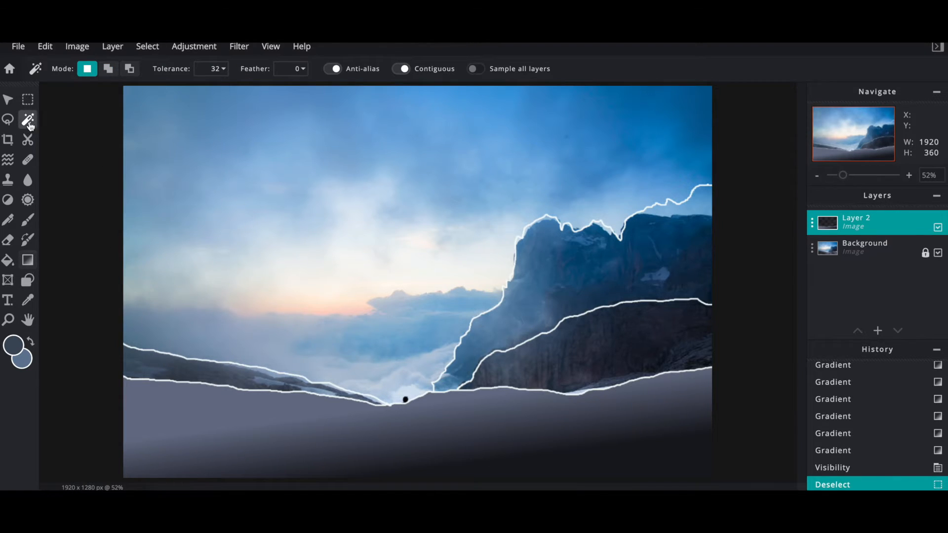
pyautogui.click(166, 366)
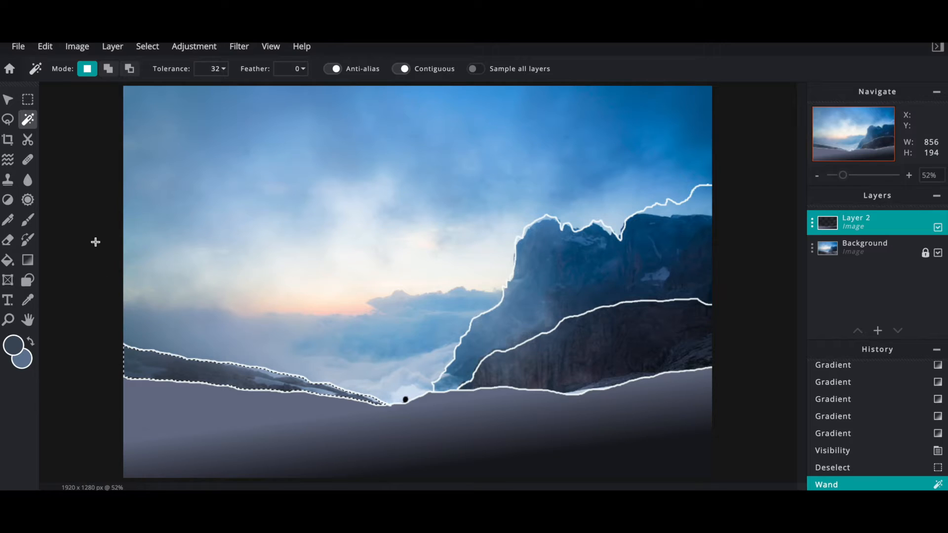
pyautogui.click(28, 262)
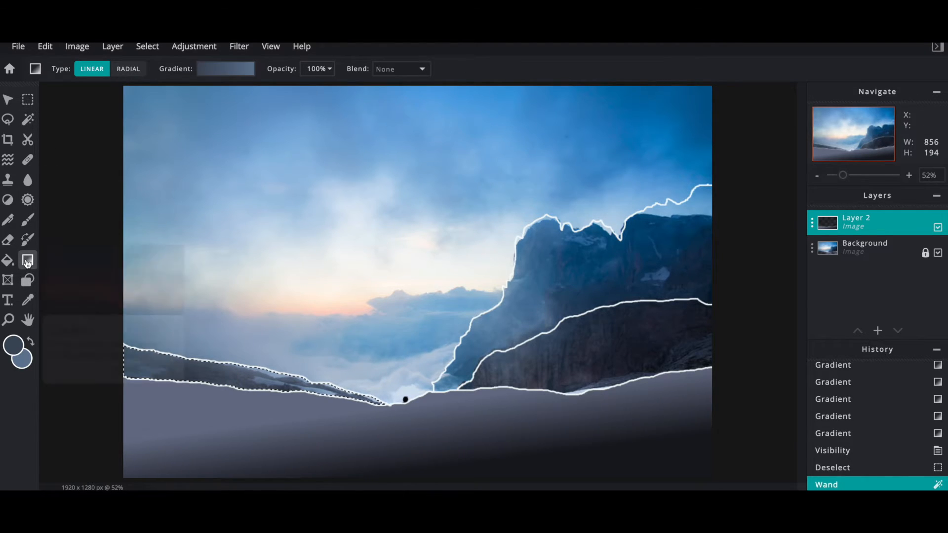
pyautogui.moveTo(200, 365); pyautogui.dragTo(201, 382)
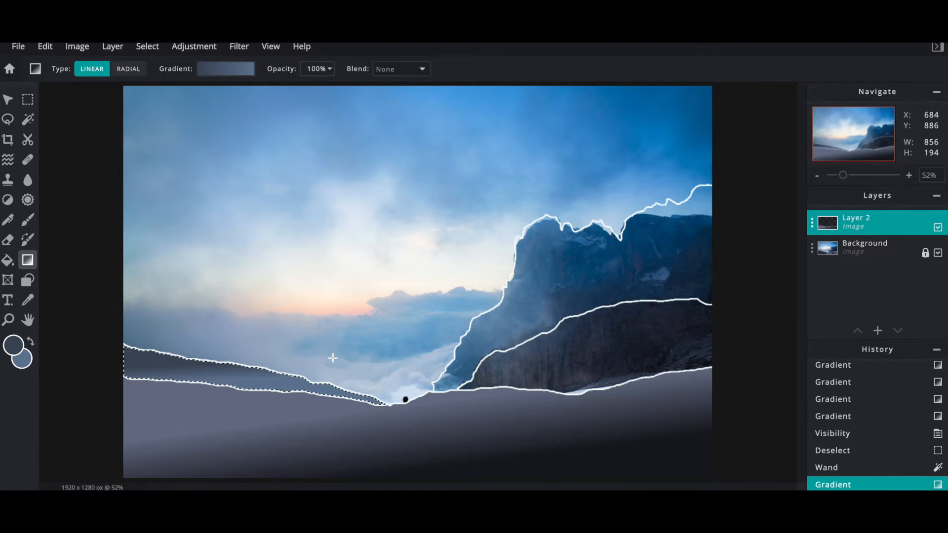
pyautogui.hotkey('ctrl', 'd')
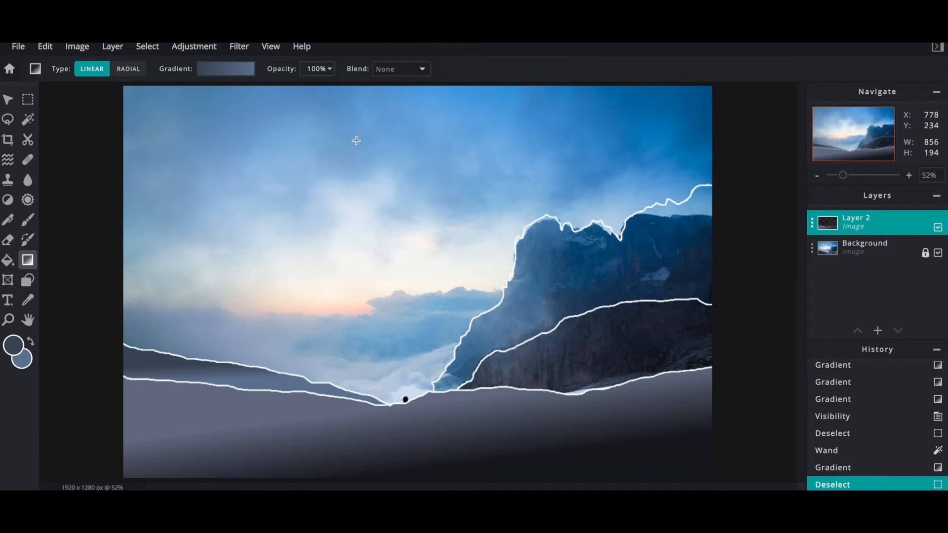
# - Try a linear gradient across Layer 2 with nothing selected and undo it
pyautogui.moveTo(339, 163); pyautogui.dragTo(356, 232)
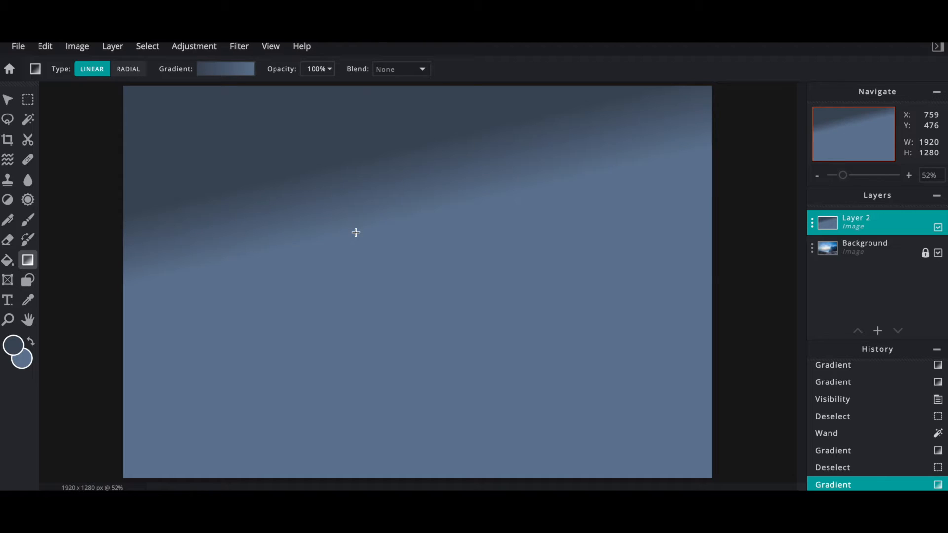
pyautogui.hotkey('ctrl', 'z')
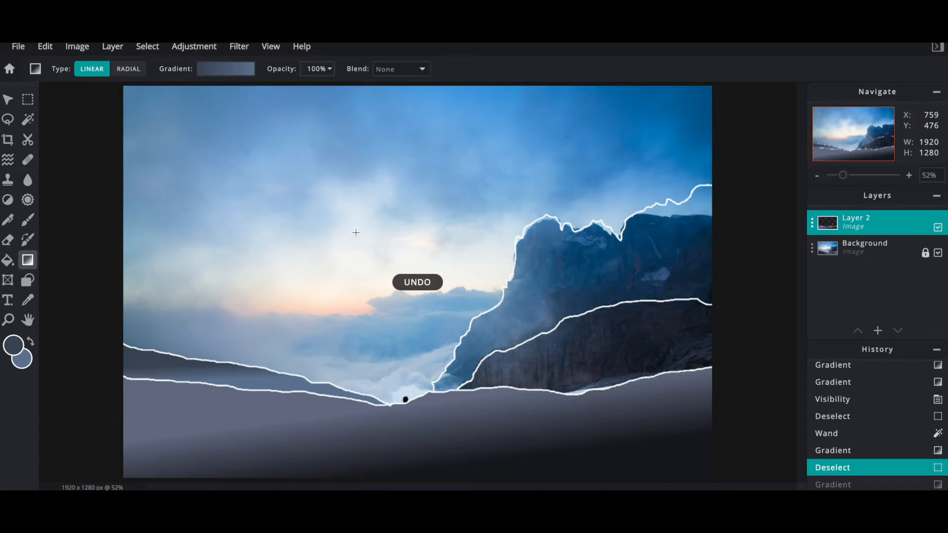
# - Select the lower right hill with the Wand and sample #536475 as foreground colour and #222E42 as background colour from its rocks
pyautogui.click(28, 119)
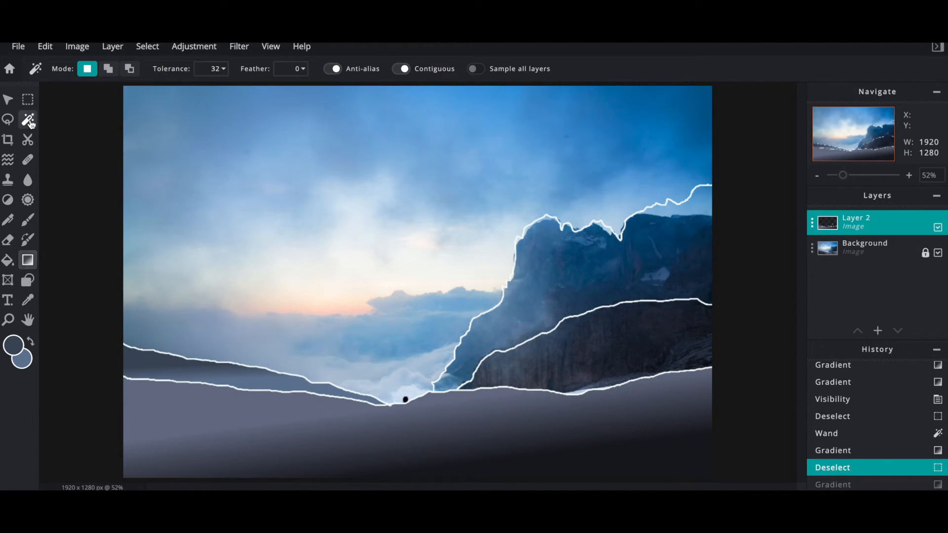
pyautogui.click(609, 345)
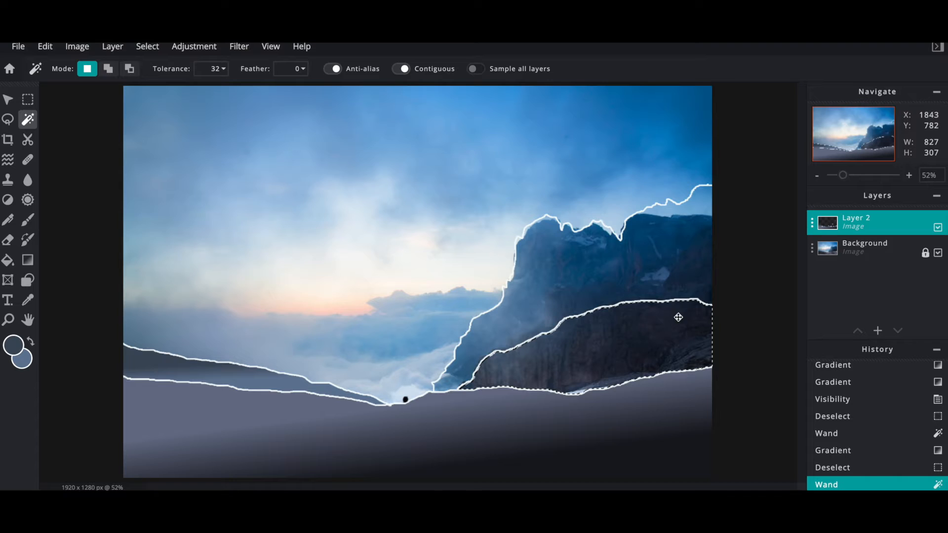
pyautogui.click(12, 347)
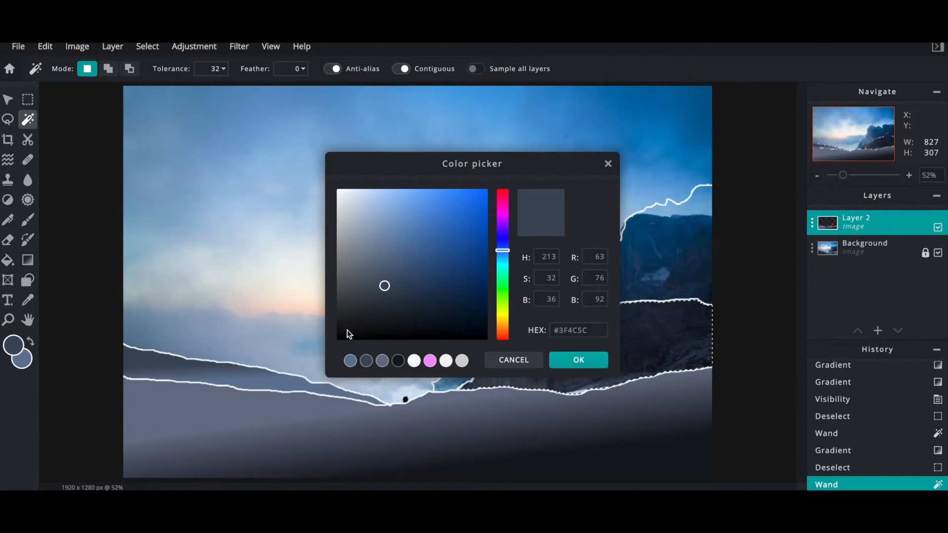
pyautogui.moveTo(548, 159); pyautogui.dragTo(376, 110)
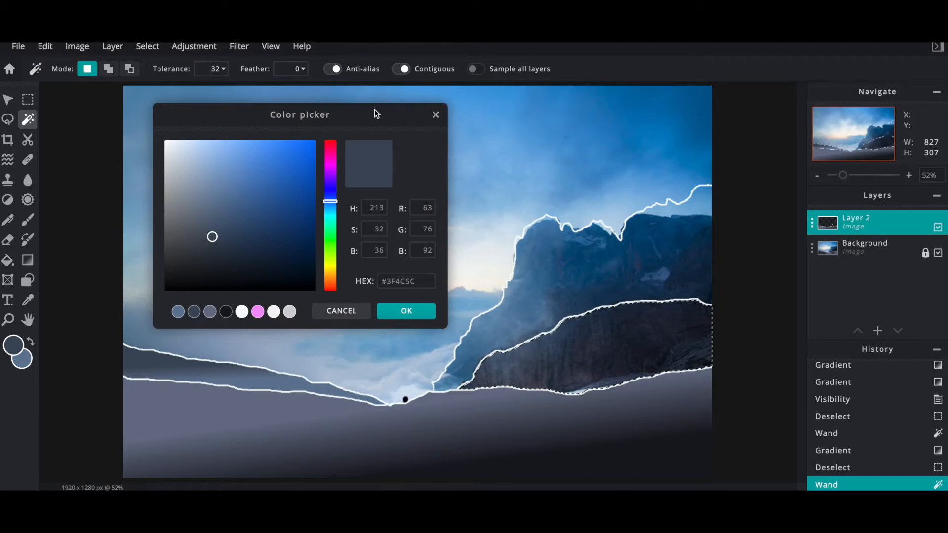
pyautogui.click(507, 366)
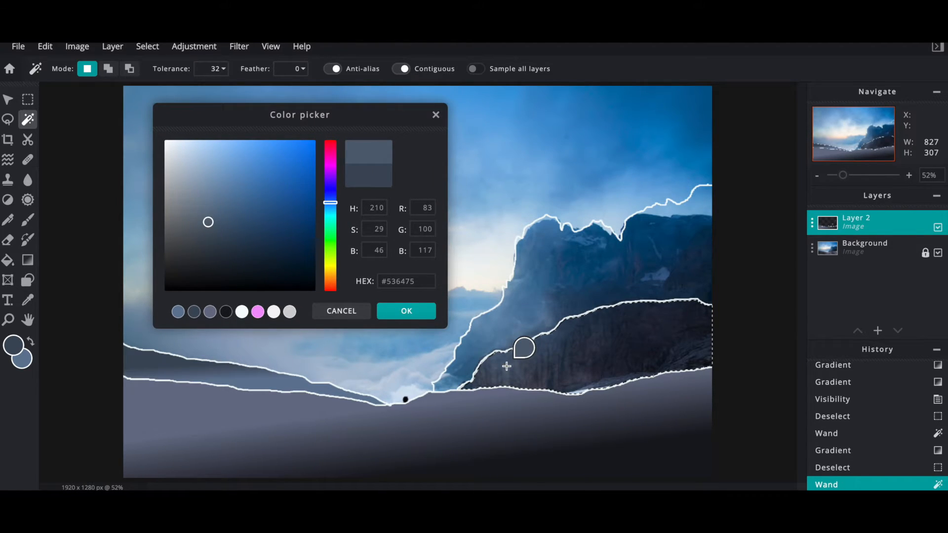
pyautogui.click(402, 312)
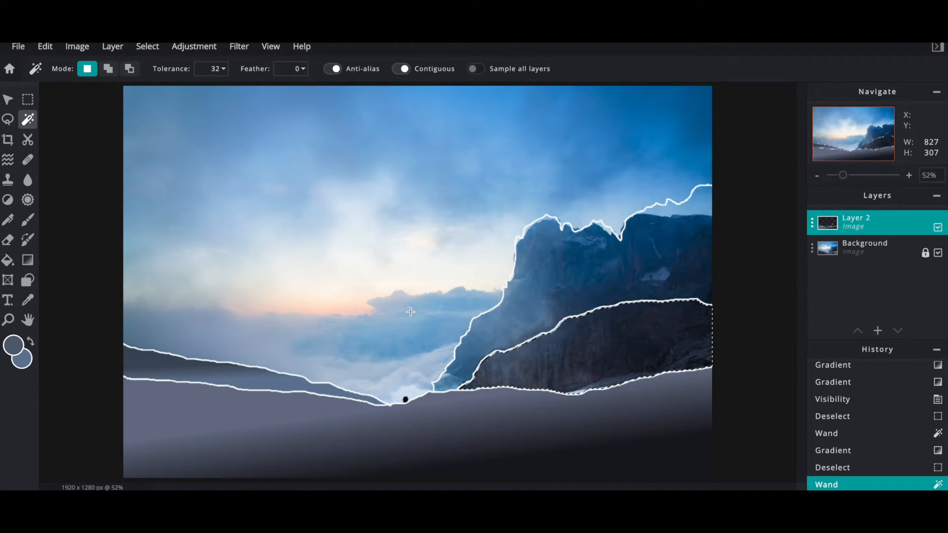
pyautogui.click(23, 360)
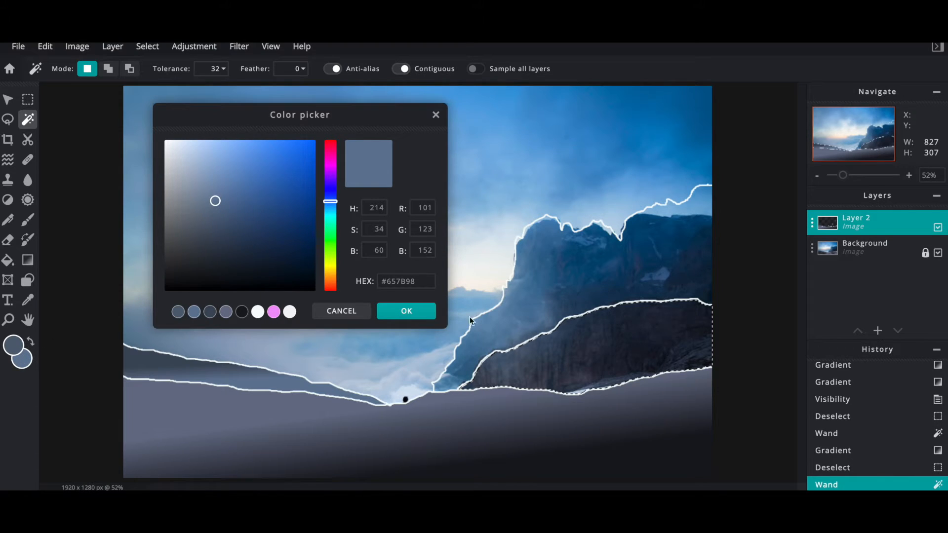
pyautogui.click(552, 379)
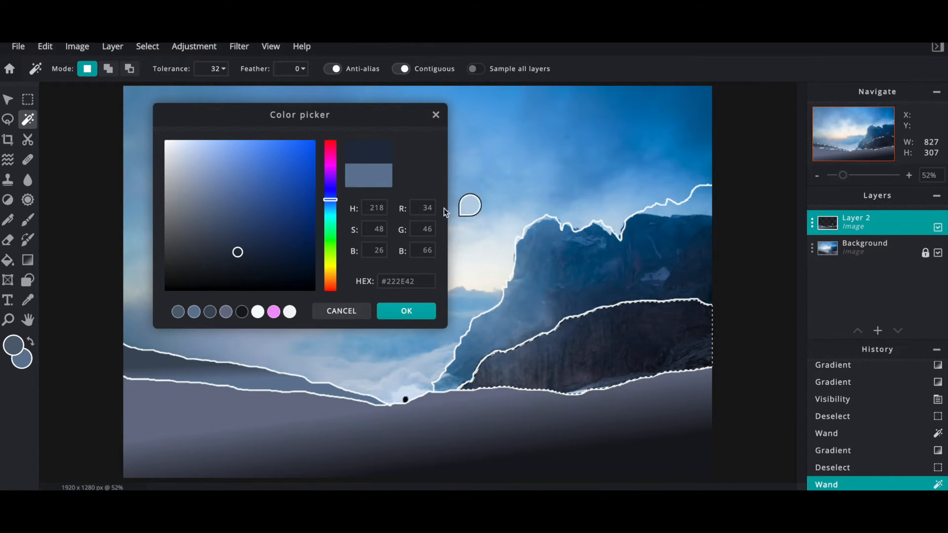
pyautogui.click(415, 316)
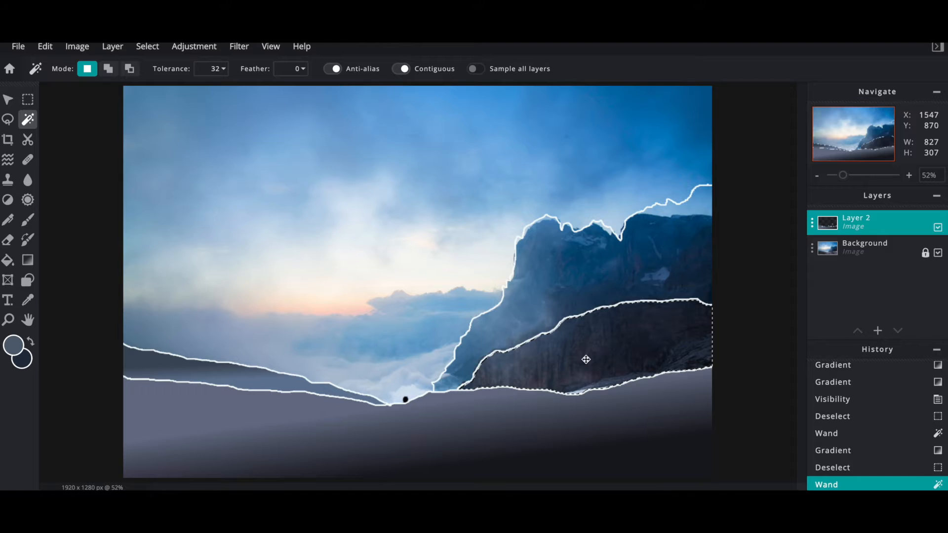
# - Fill the selected lower right hill with a linear gradient, grey-blue at its crest and dark navy at its base
pyautogui.click(28, 261)
pyautogui.moveTo(568, 386); pyautogui.dragTo(583, 328)
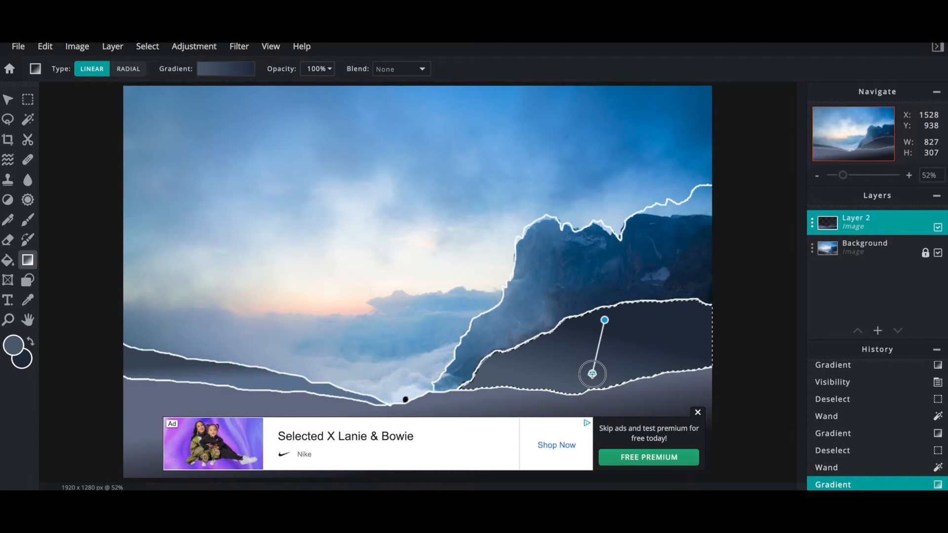
pyautogui.moveTo(591, 379); pyautogui.dragTo(599, 379)
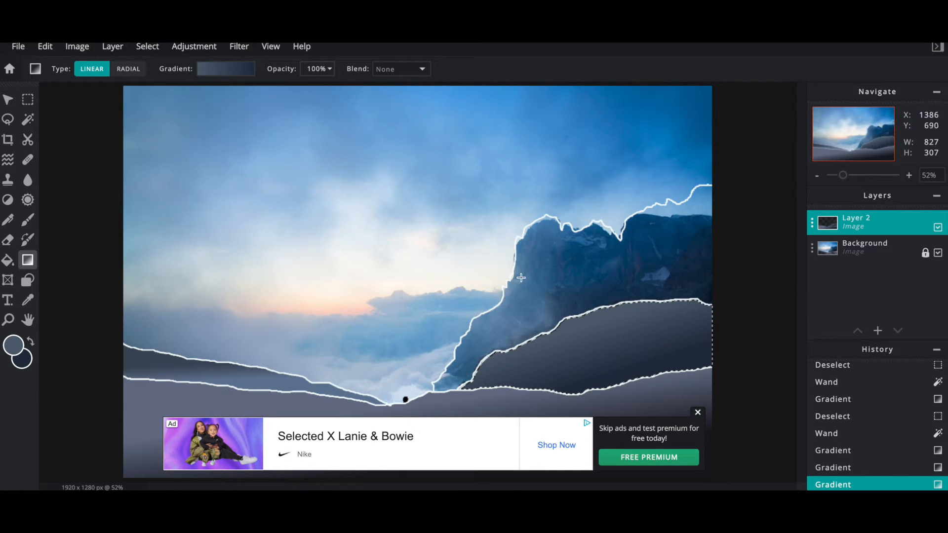
# - Hide the Background to examine the gradient-filled hills on their own, dismiss the advertisement, and show the Background again
pyautogui.click(8, 99)
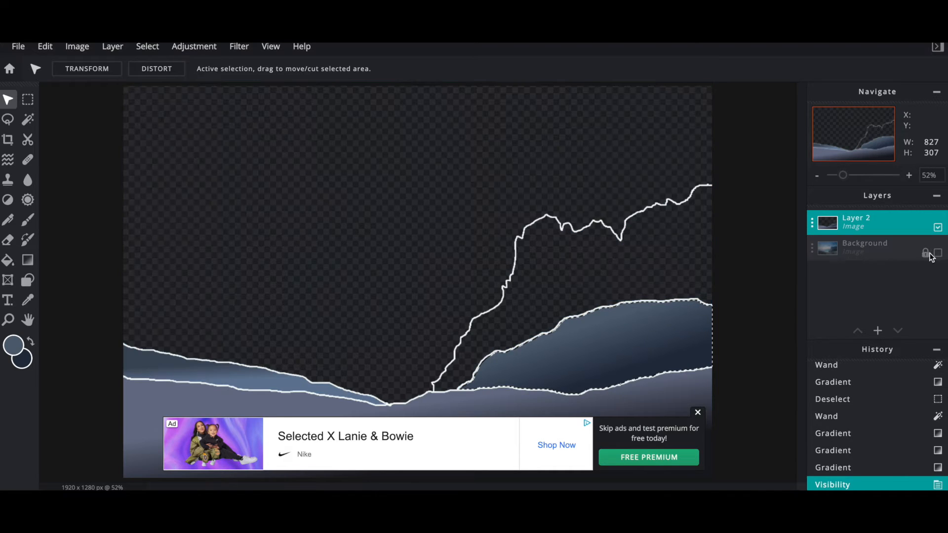
pyautogui.click(939, 253)
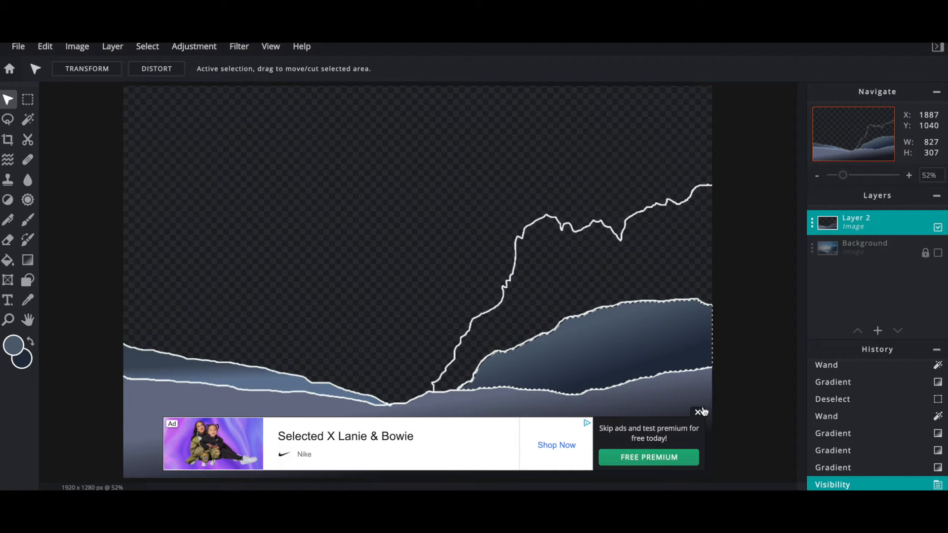
pyautogui.click(698, 412)
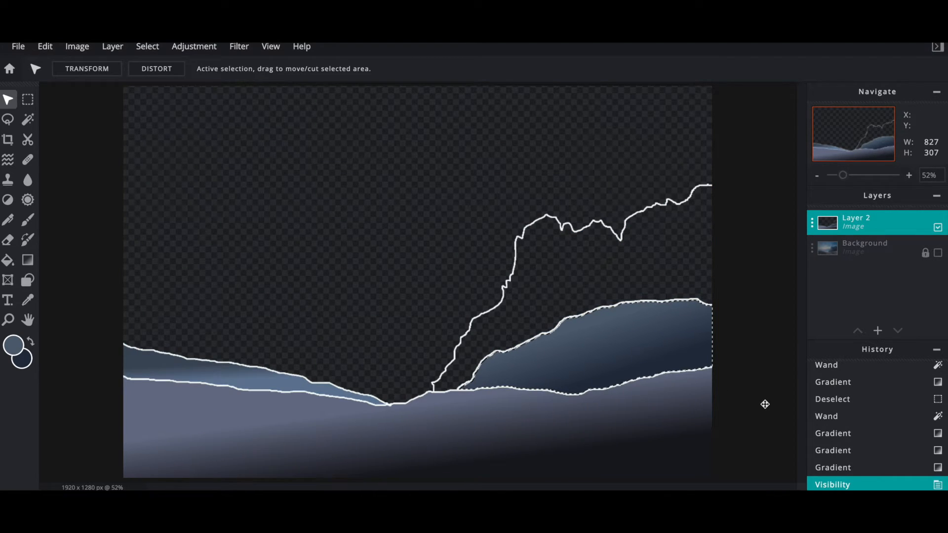
pyautogui.click(939, 253)
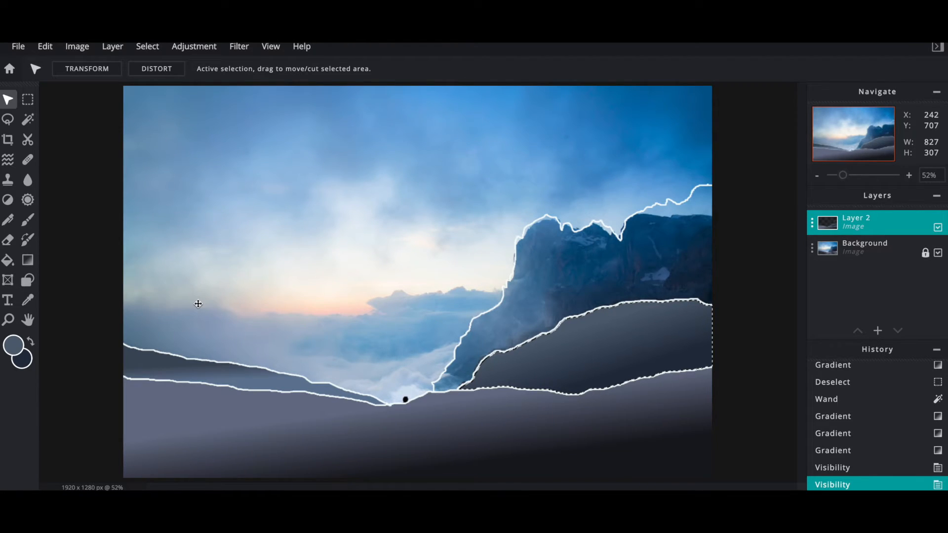
# - Set the foreground colour to a dark blue sampled from the tall cliff's right side, and select the cliff's outlined area with the Wand
pyautogui.click(13, 347)
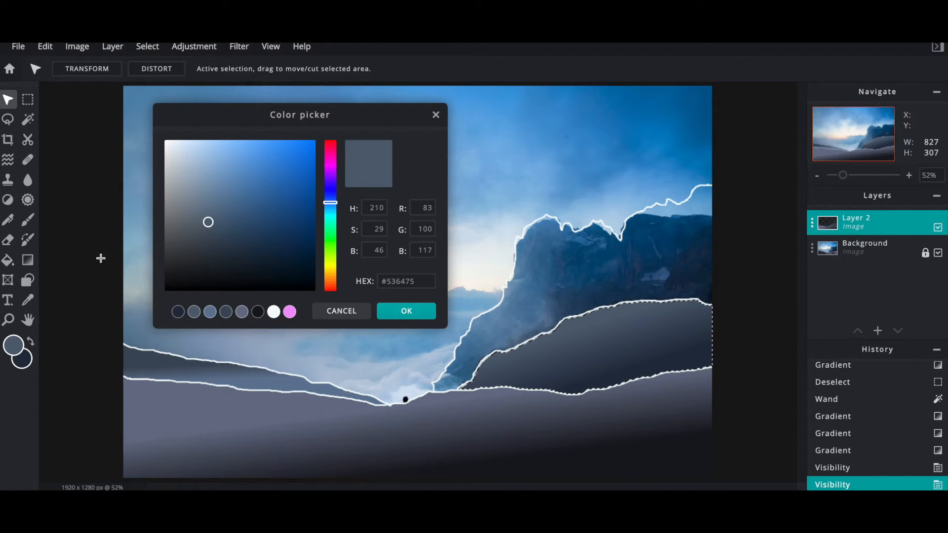
pyautogui.click(509, 326)
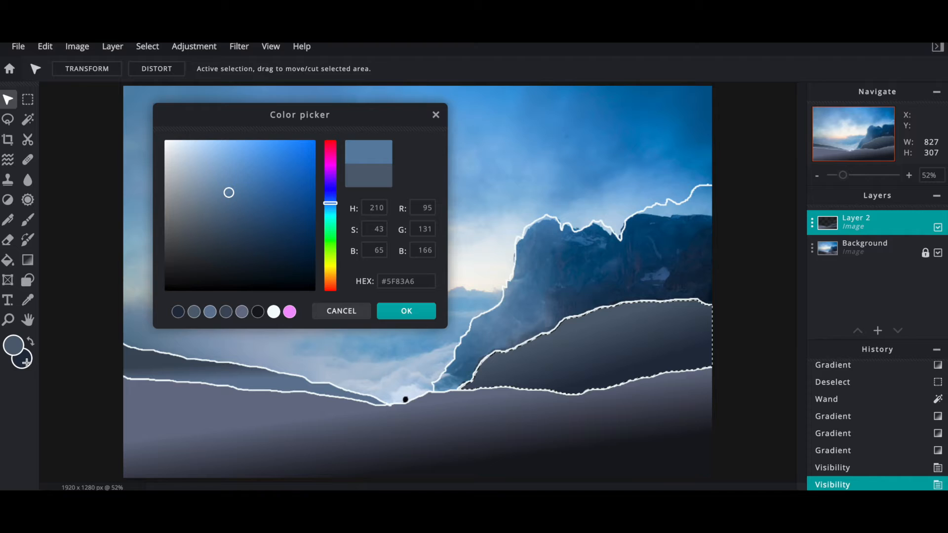
pyautogui.click(678, 279)
pyautogui.click(406, 311)
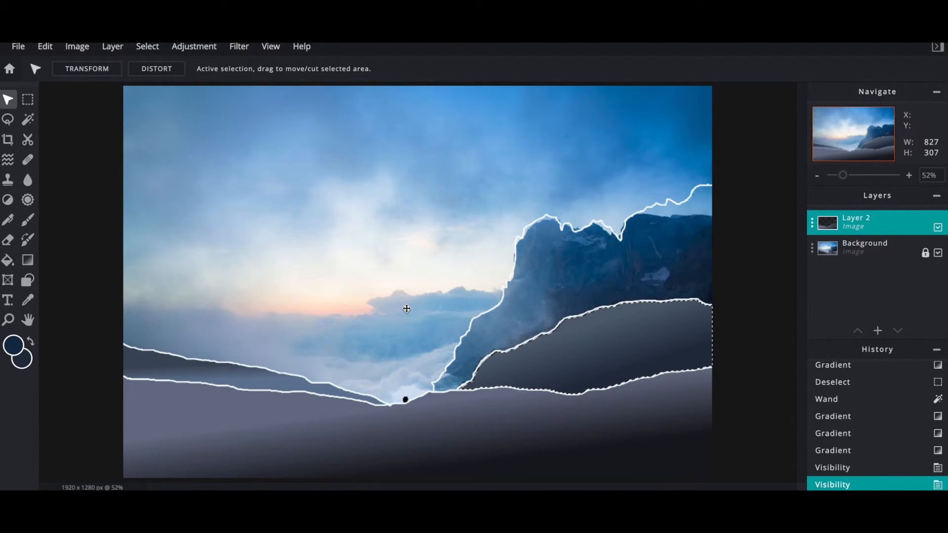
pyautogui.click(28, 119)
pyautogui.click(547, 284)
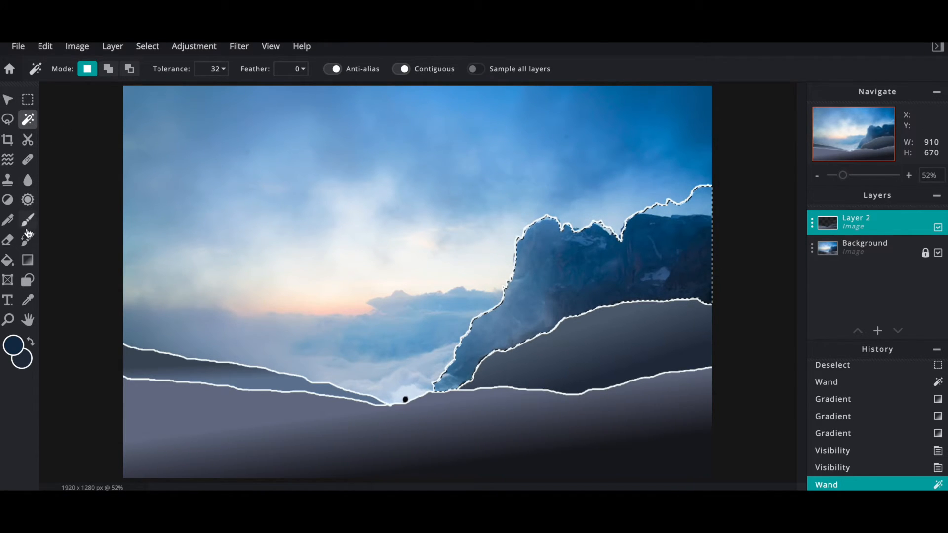
# - Fill the selected tall cliff with a linear gradient between the two dark blue colours
pyautogui.click(28, 260)
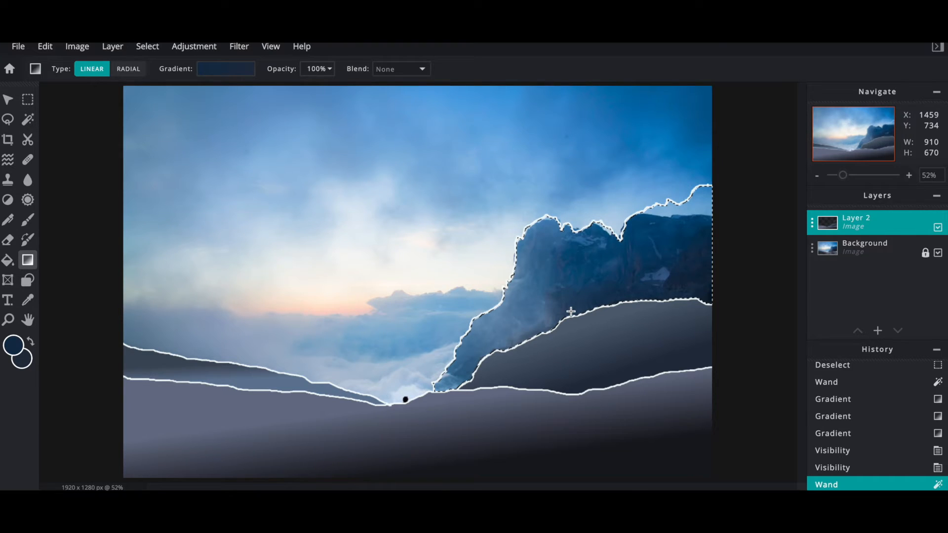
pyautogui.moveTo(570, 302)
pyautogui.mouseDown()
pyautogui.moveTo(548, 224)
pyautogui.moveTo(564, 301)
pyautogui.mouseUp()
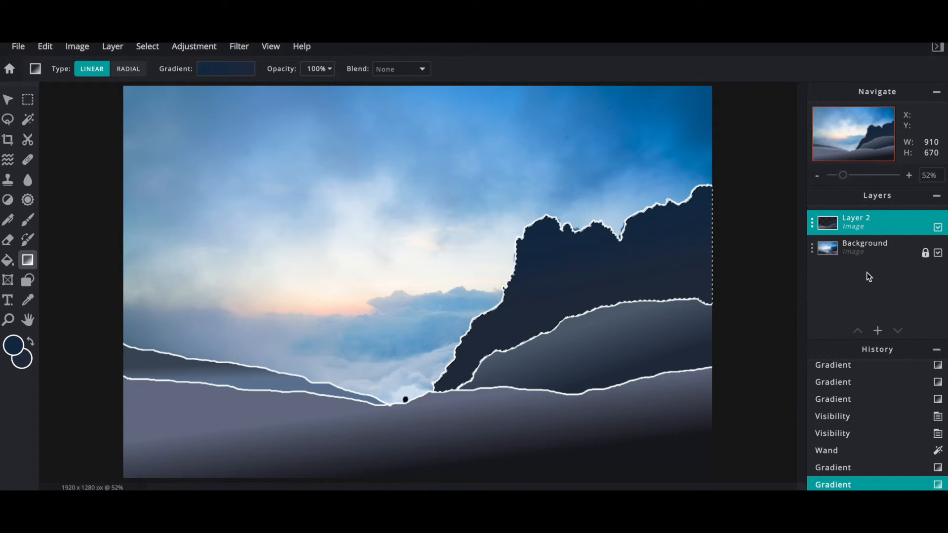
# - Hide Layer 2, sample the lighter blue #577DA2 from the cliff's misty side as foreground colour, and show Layer 2 again
pyautogui.click(939, 228)
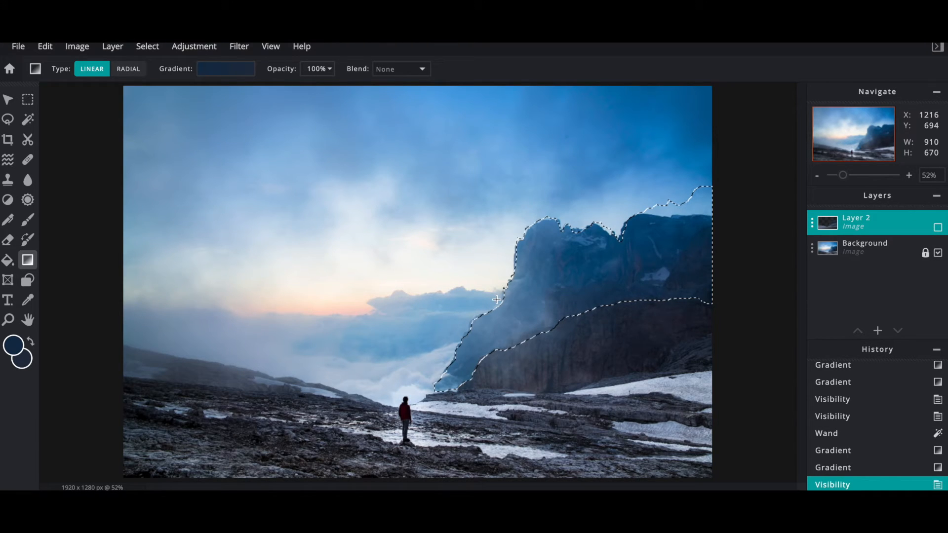
pyautogui.click(14, 347)
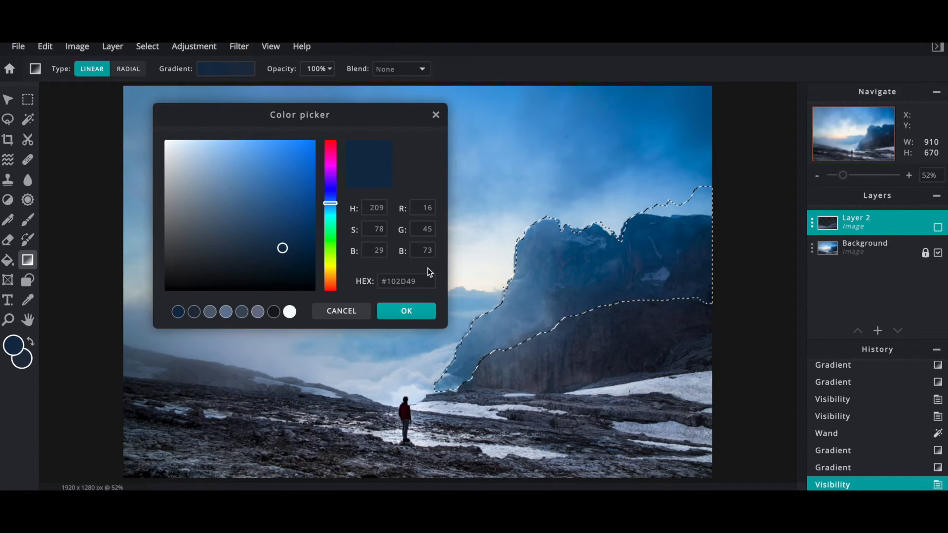
pyautogui.click(234, 195)
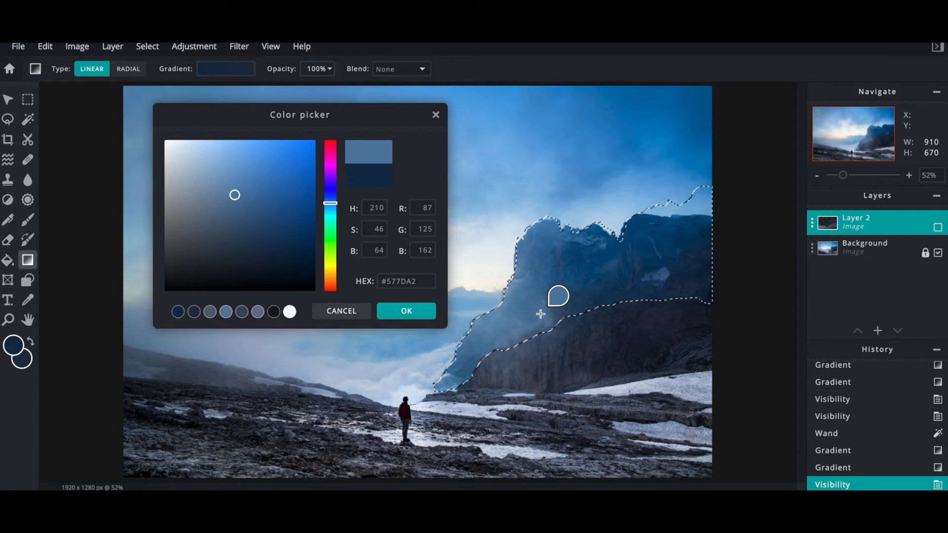
pyautogui.click(406, 312)
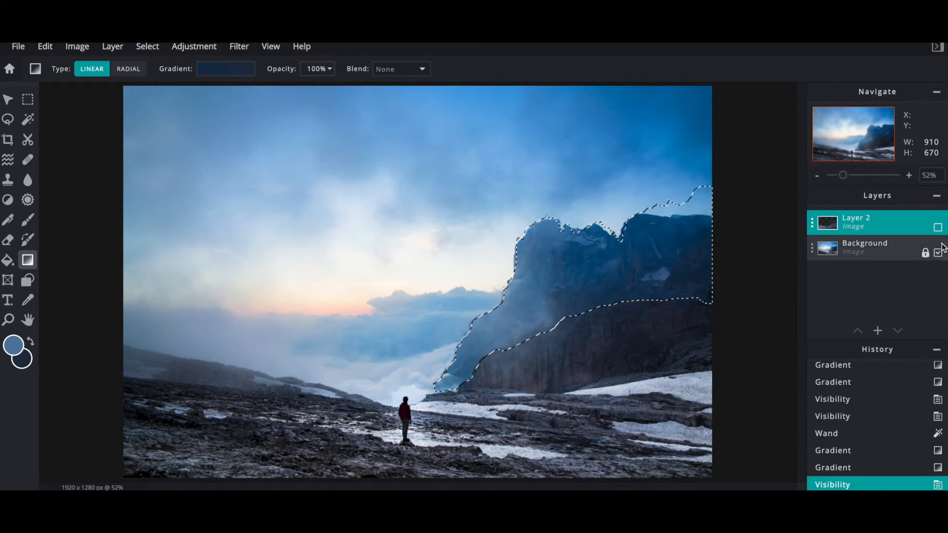
pyautogui.click(938, 228)
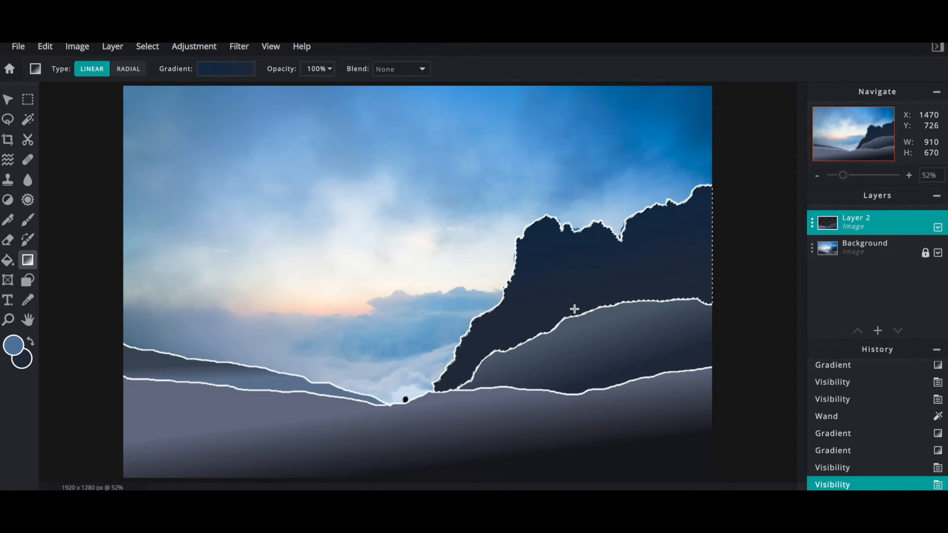
# - Try refilling the cliff with the linear gradient, clear the selected area, and undo the repeated gradient fill
pyautogui.moveTo(552, 244); pyautogui.dragTo(552, 244)
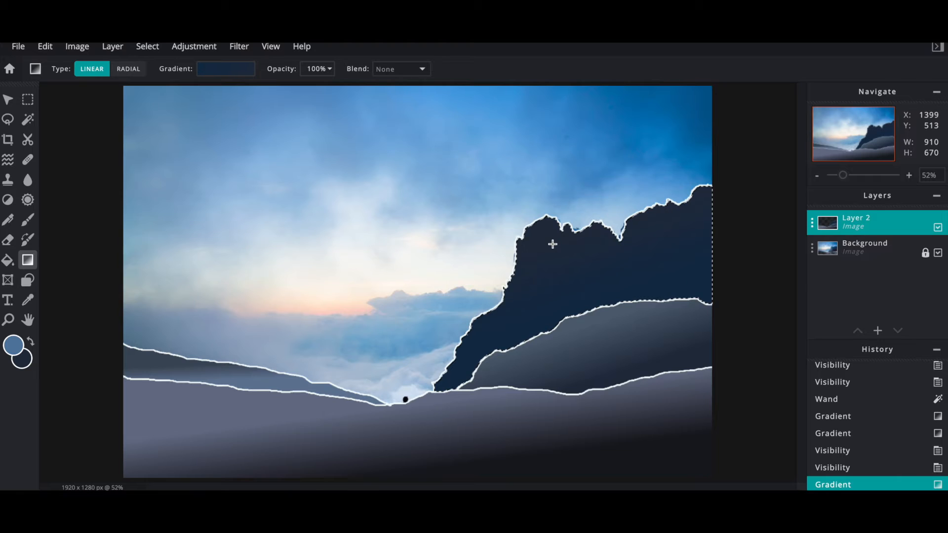
pyautogui.moveTo(564, 302); pyautogui.dragTo(563, 303)
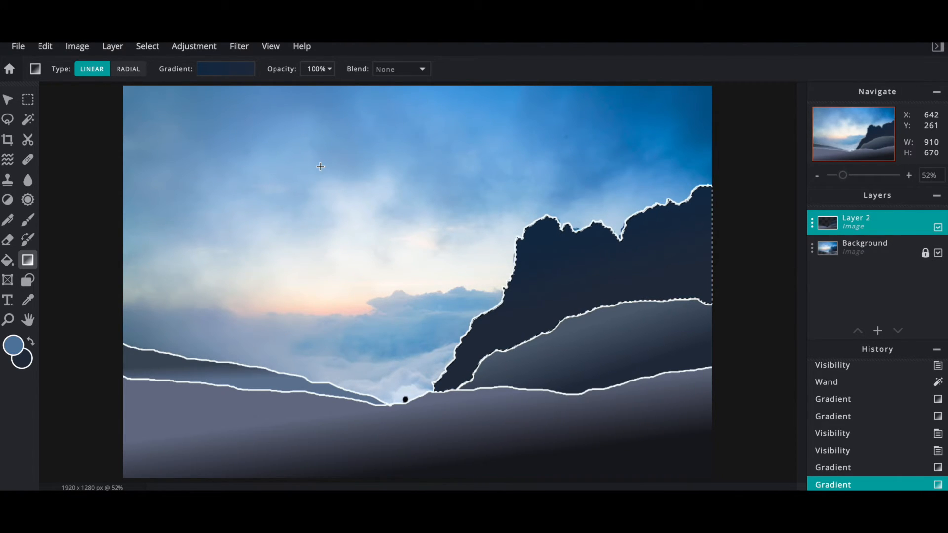
pyautogui.click(418, 71)
pyautogui.click(419, 71)
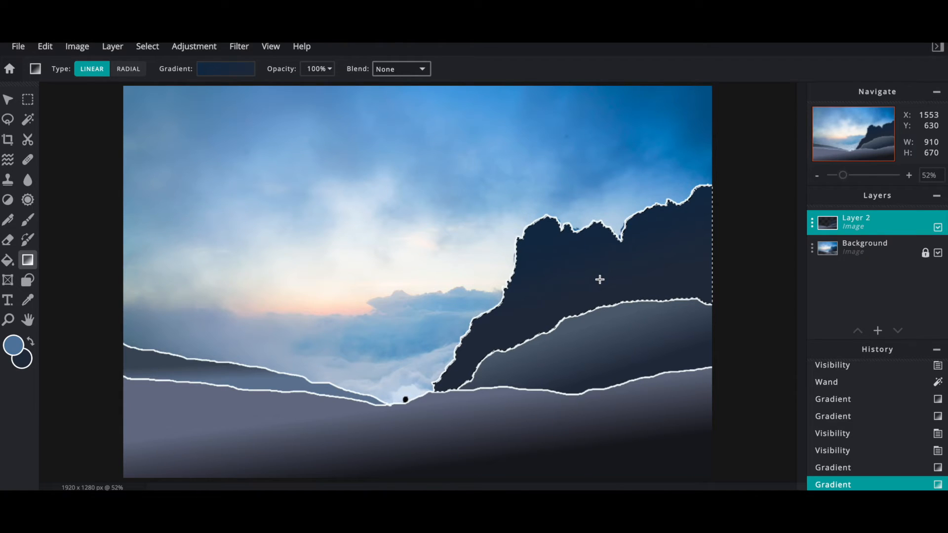
pyautogui.press('Delete')
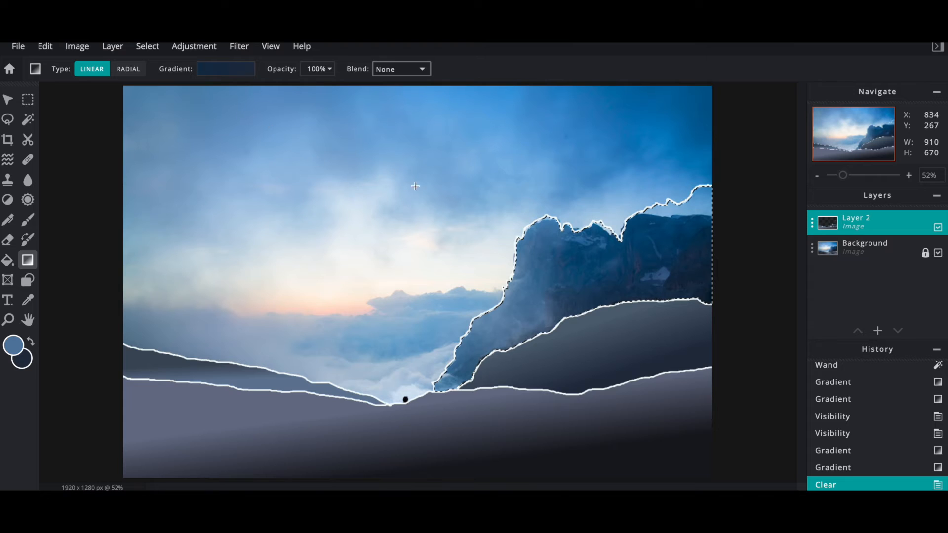
pyautogui.moveTo(544, 238); pyautogui.dragTo(566, 305)
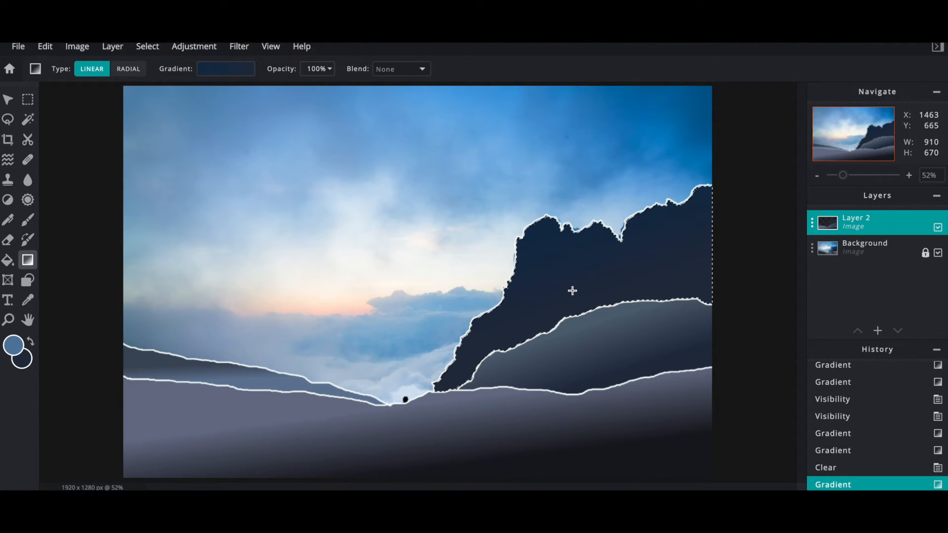
pyautogui.hotkey('ctrl', 'z')
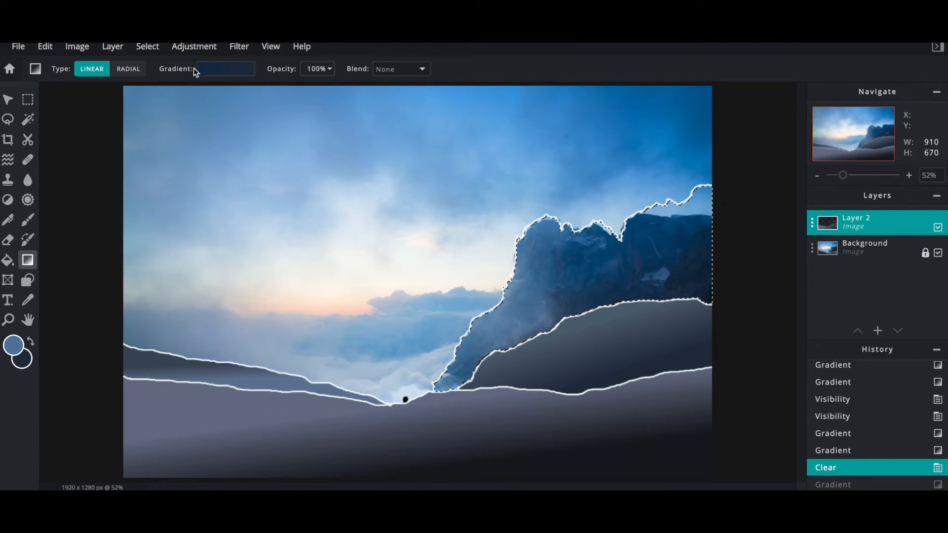
# - Set the gradient to the current foreground and background colours and fill the cliff, lighter blue at its crest and dark navy at its base
pyautogui.click(222, 72)
pyautogui.click(147, 186)
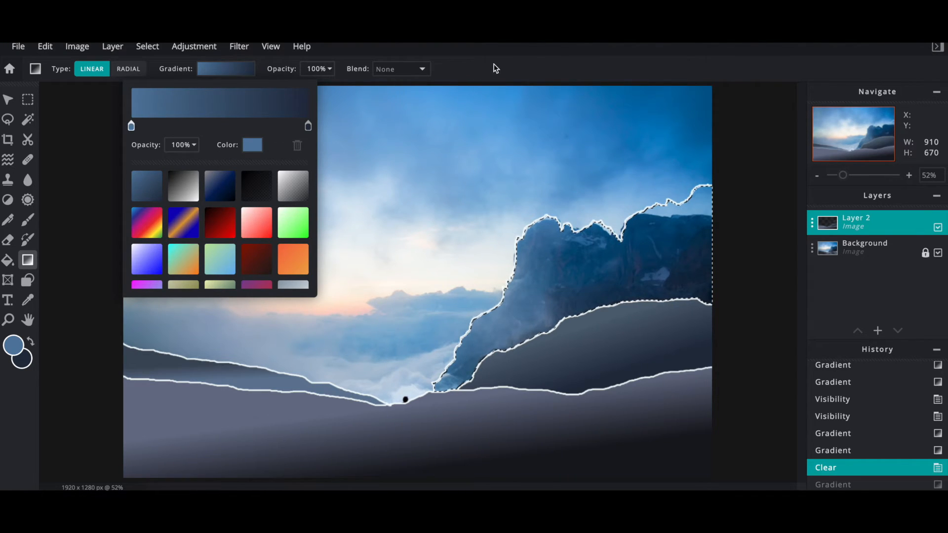
pyautogui.moveTo(577, 307)
pyautogui.mouseDown()
pyautogui.moveTo(549, 237)
pyautogui.moveTo(578, 305)
pyautogui.mouseUp()
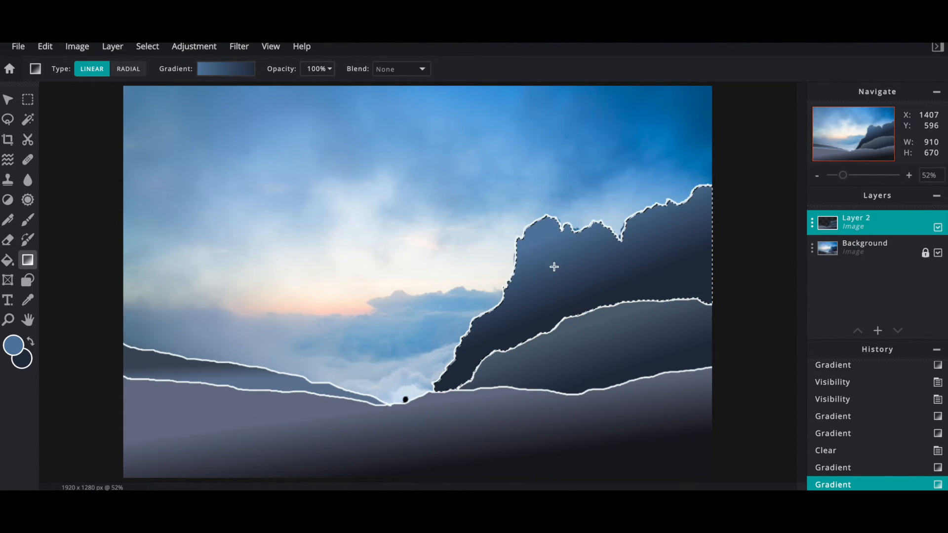
pyautogui.moveTo(544, 244); pyautogui.dragTo(588, 352)
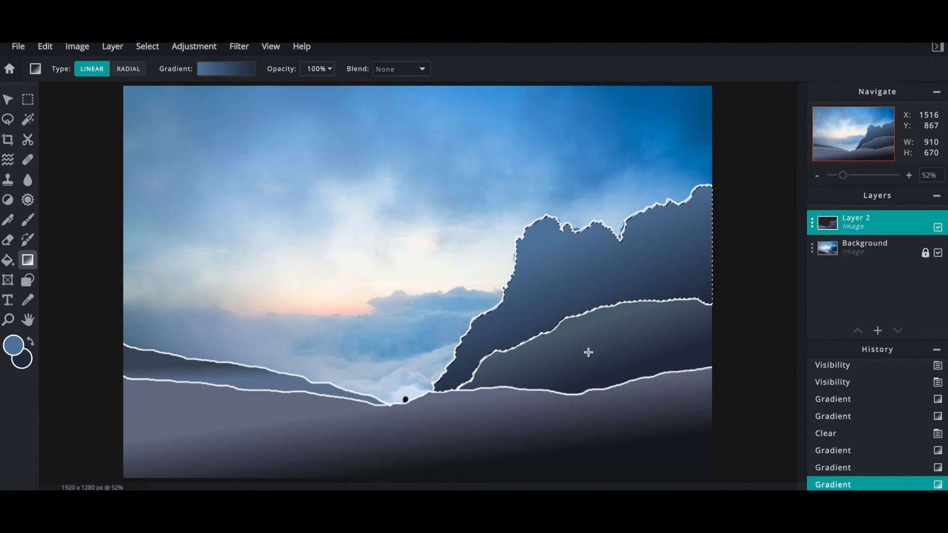
# - Make Layer 2 the active layer and select its empty sky area with the Wand
pyautogui.click(9, 101)
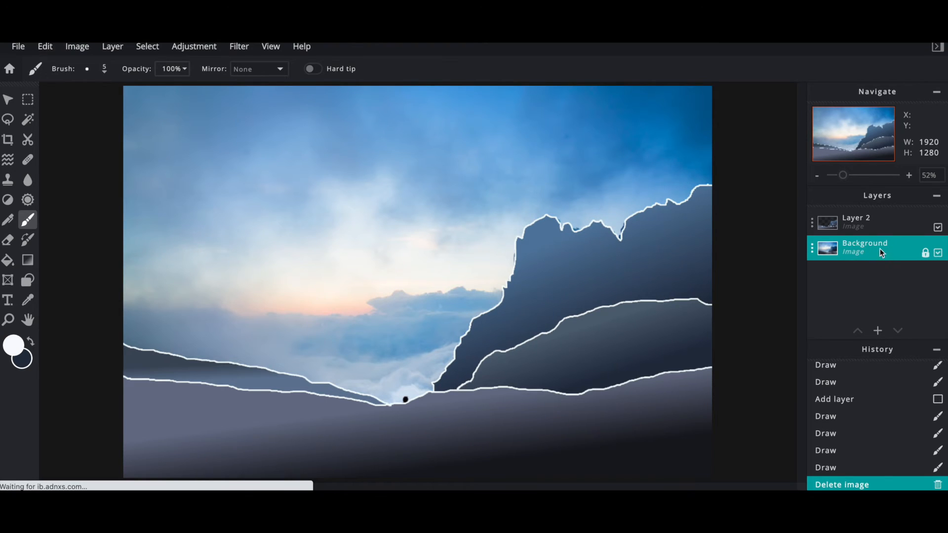
pyautogui.click(873, 218)
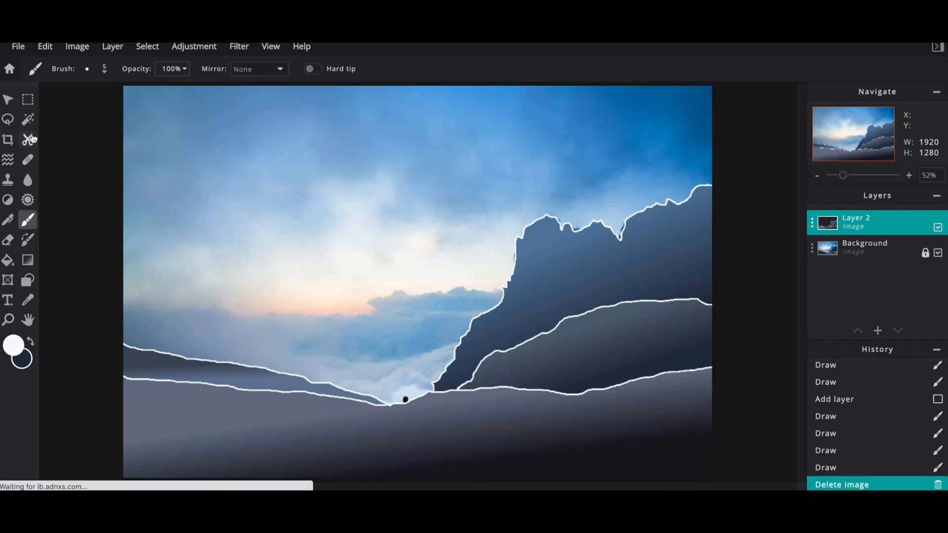
pyautogui.click(28, 119)
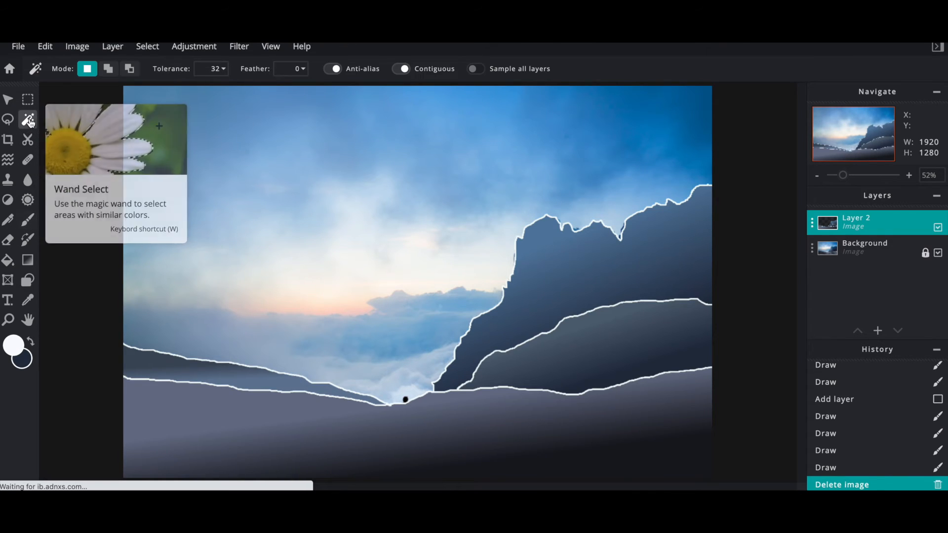
pyautogui.click(296, 166)
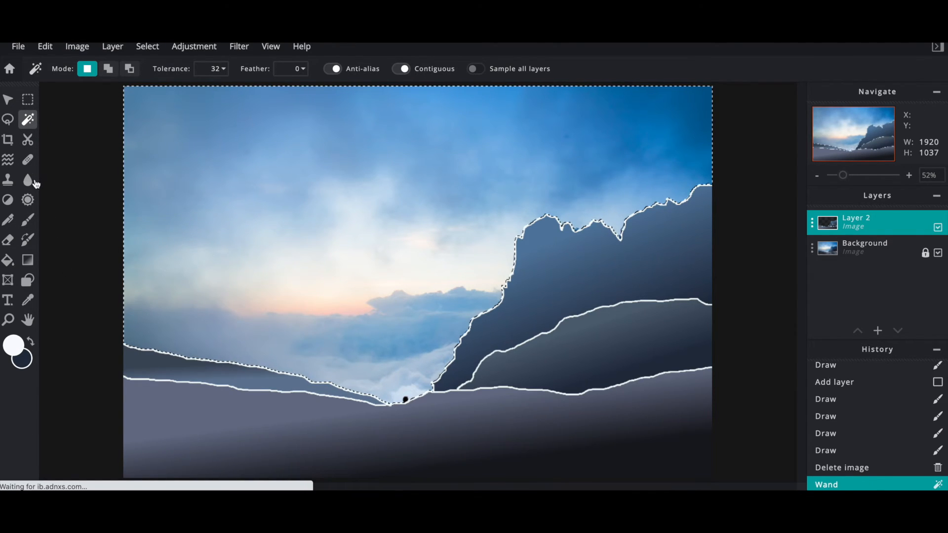
# - Sample peach #FEDDCA from the glow above the horizon as foreground colour and a deep blue from the sky as background colour
pyautogui.click(13, 345)
pyautogui.moveTo(381, 103); pyautogui.dragTo(643, 79)
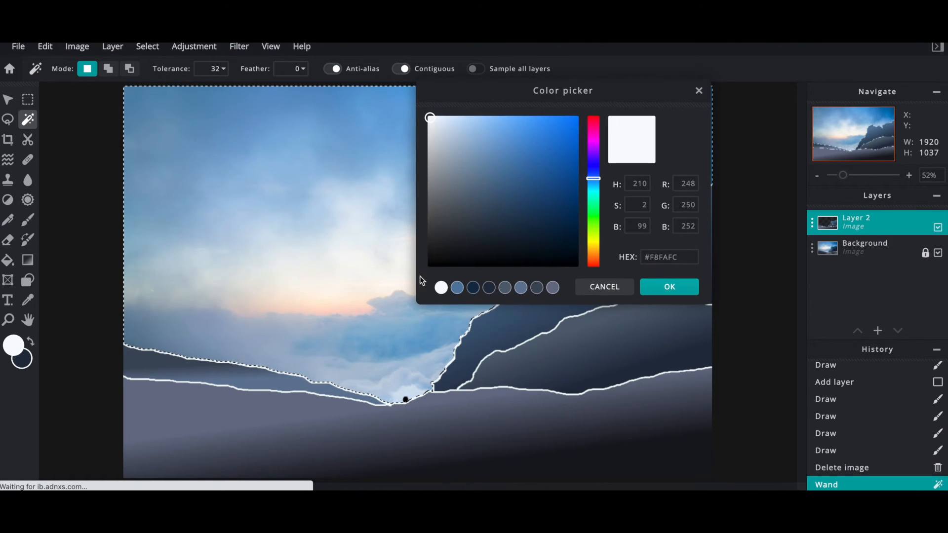
pyautogui.click(320, 308)
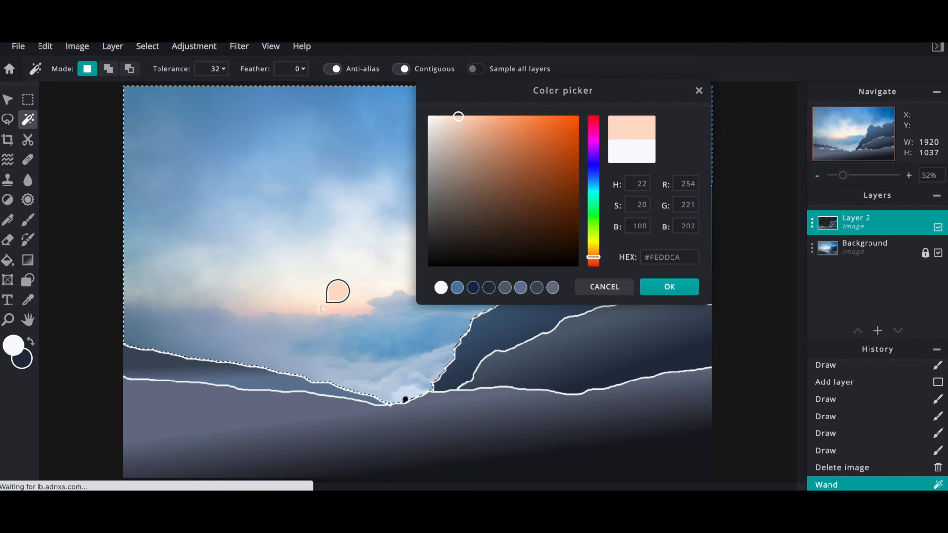
pyautogui.click(667, 287)
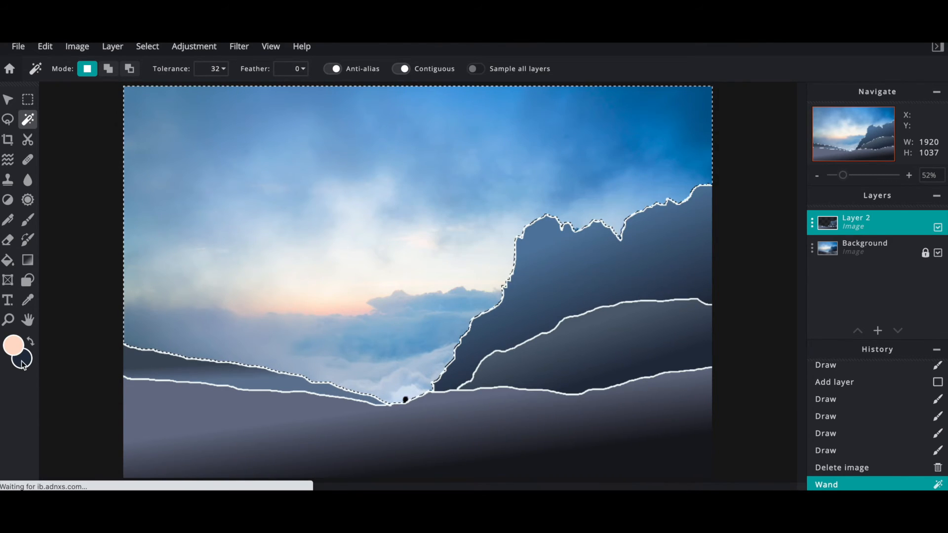
pyautogui.click(22, 363)
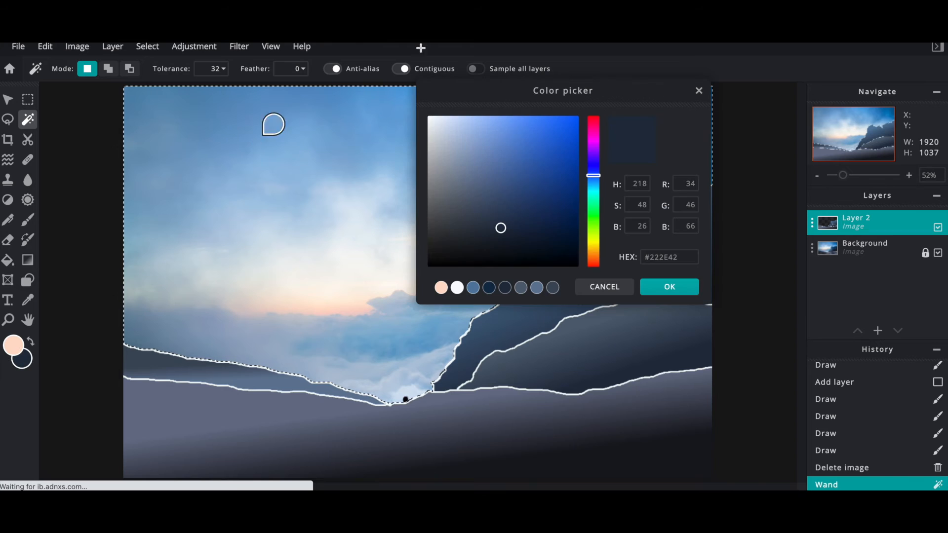
pyautogui.moveTo(508, 89); pyautogui.dragTo(452, 143)
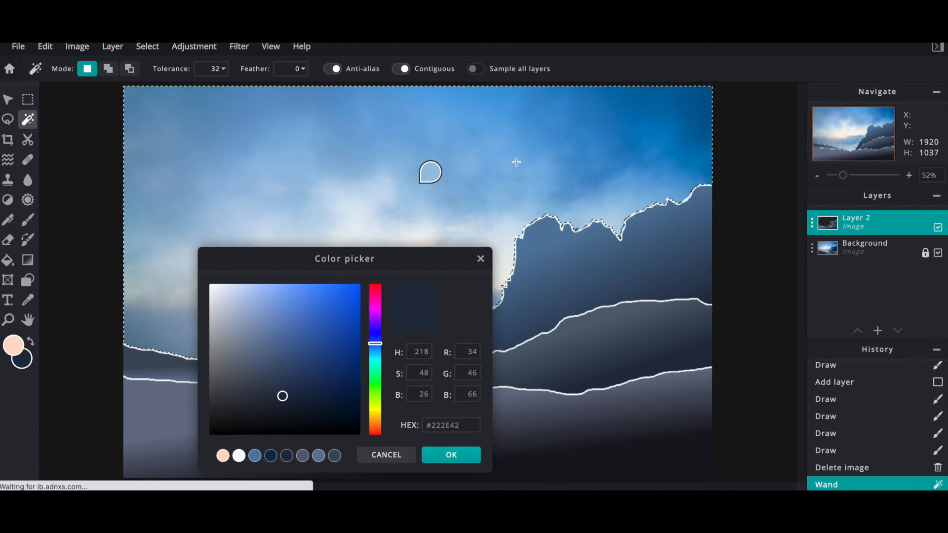
pyautogui.click(616, 168)
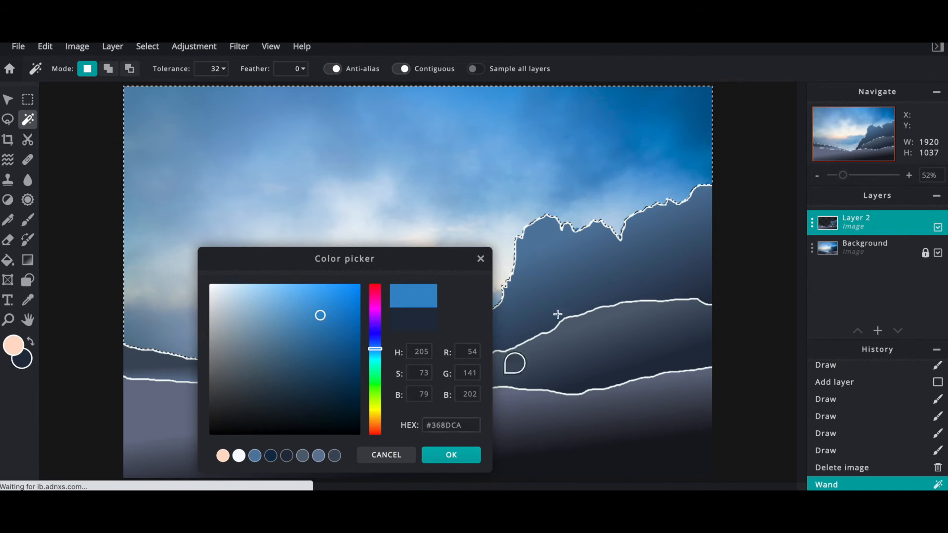
pyautogui.click(451, 455)
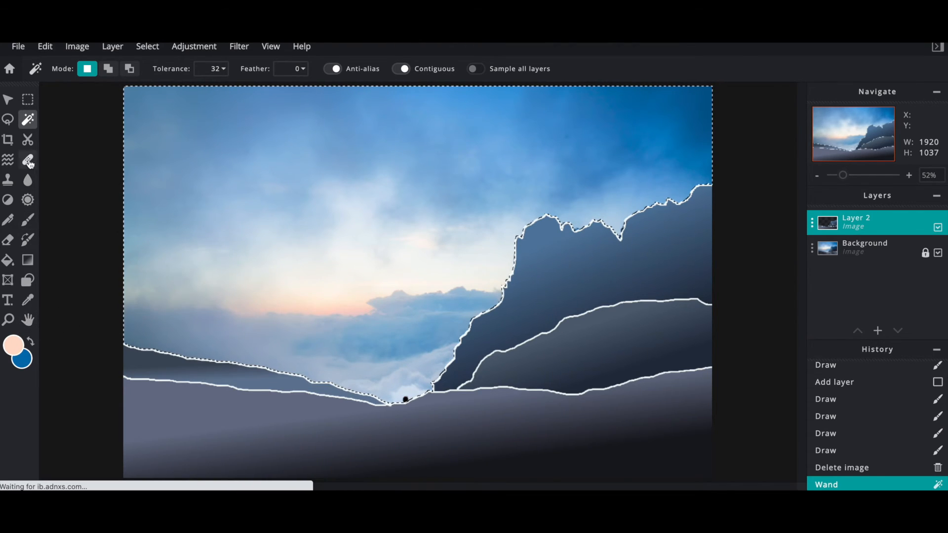
# - Fill the selected sky with a linear gradient, peach at the horizon and deep blue at the top, and remove the selection
pyautogui.click(27, 261)
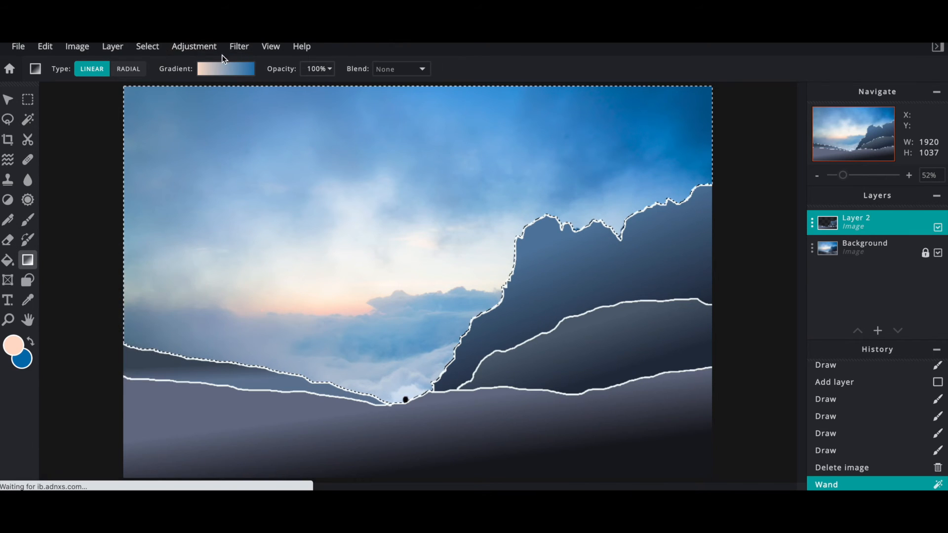
pyautogui.moveTo(364, 379); pyautogui.dragTo(341, 106)
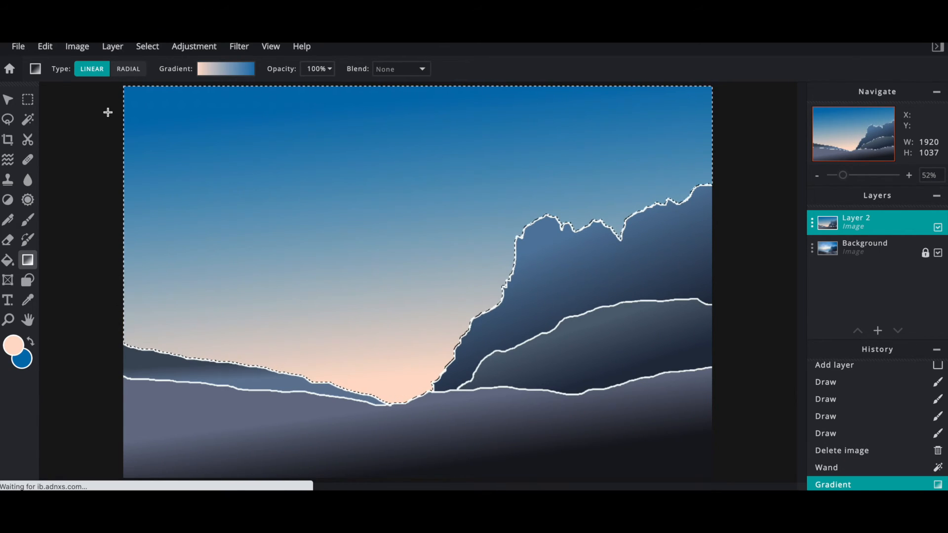
pyautogui.hotkey('ctrl', 'd')
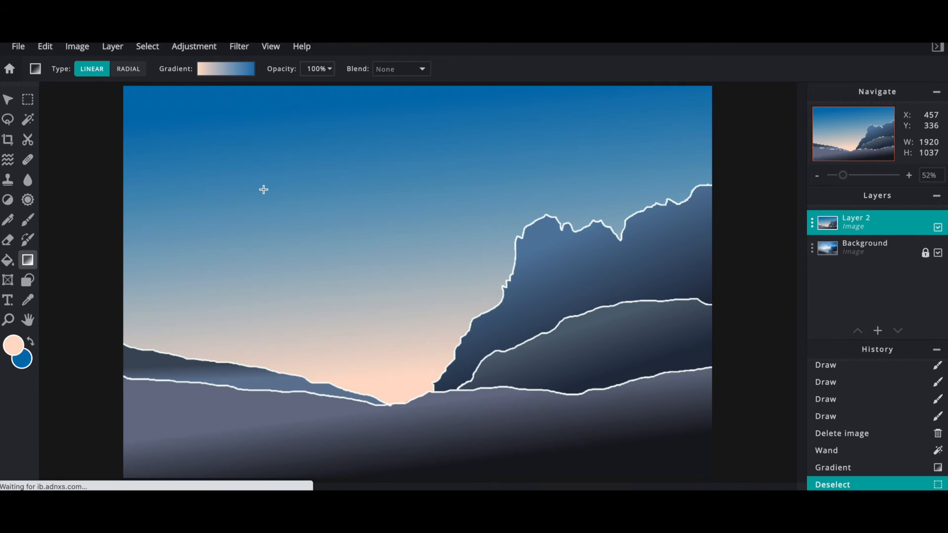
# - Select the white outlines of the hills and cliff on Layer 2 with the Wand
pyautogui.scroll(-4, 264, 190)
pyautogui.scroll(1, 263, 190)
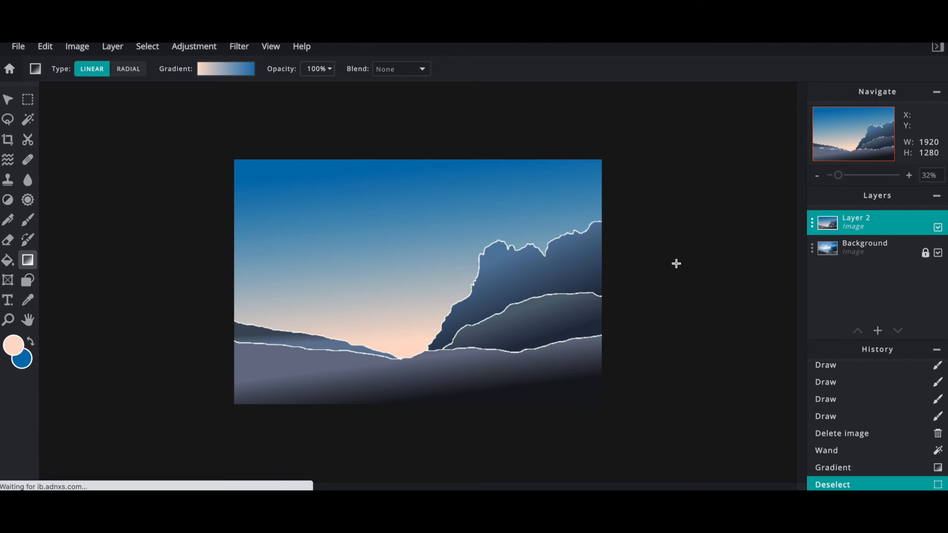
pyautogui.scroll(4, 676, 264)
pyautogui.scroll(-3, 676, 264)
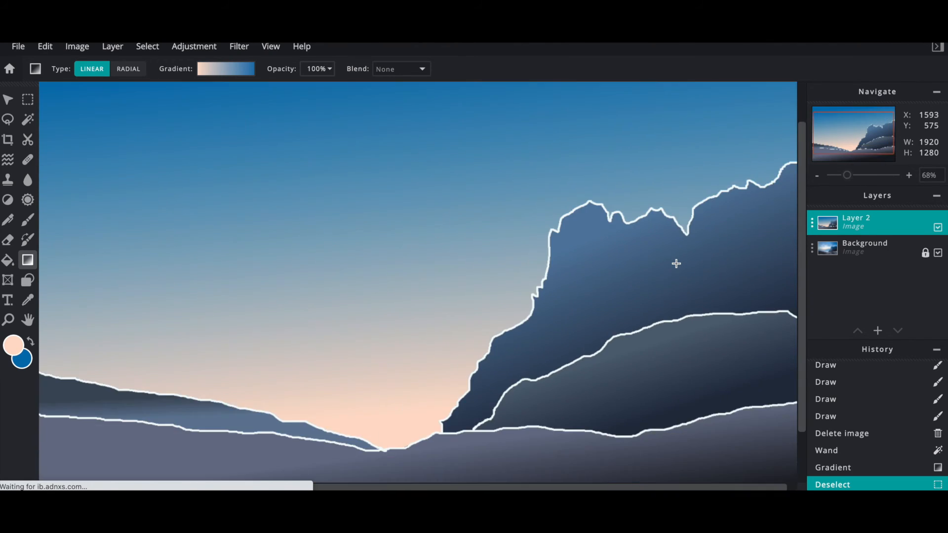
pyautogui.click(30, 122)
pyautogui.click(247, 362)
pyautogui.click(256, 360)
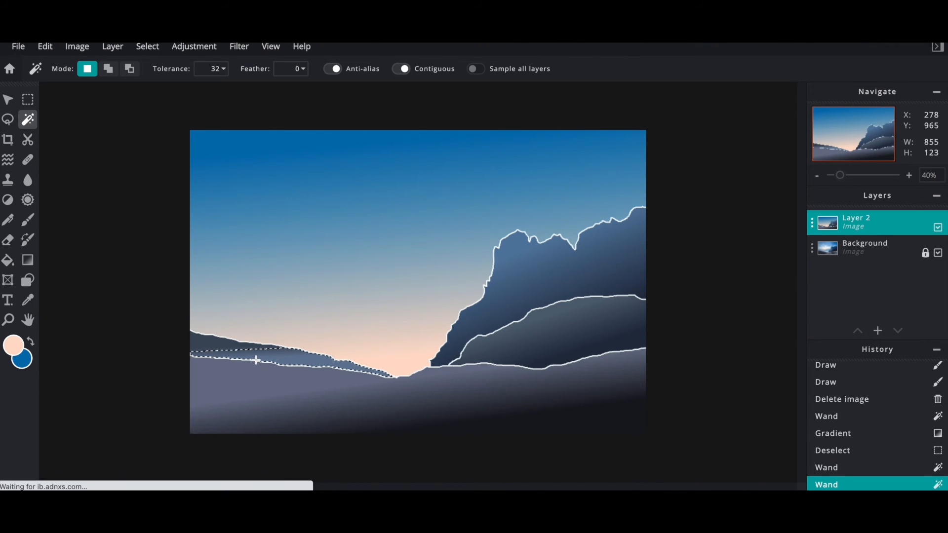
pyautogui.scroll(5, 256, 360)
pyautogui.scroll(-4, 256, 360)
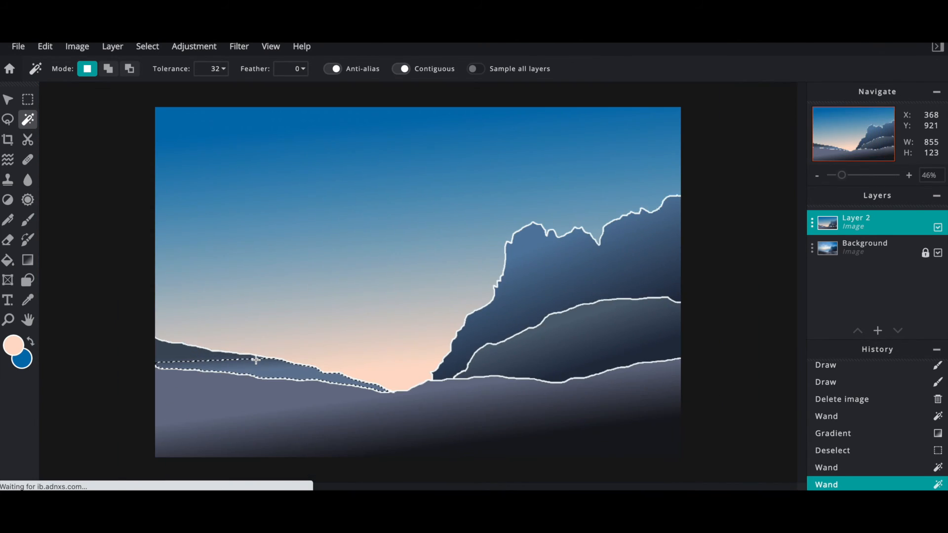
pyautogui.click(252, 376)
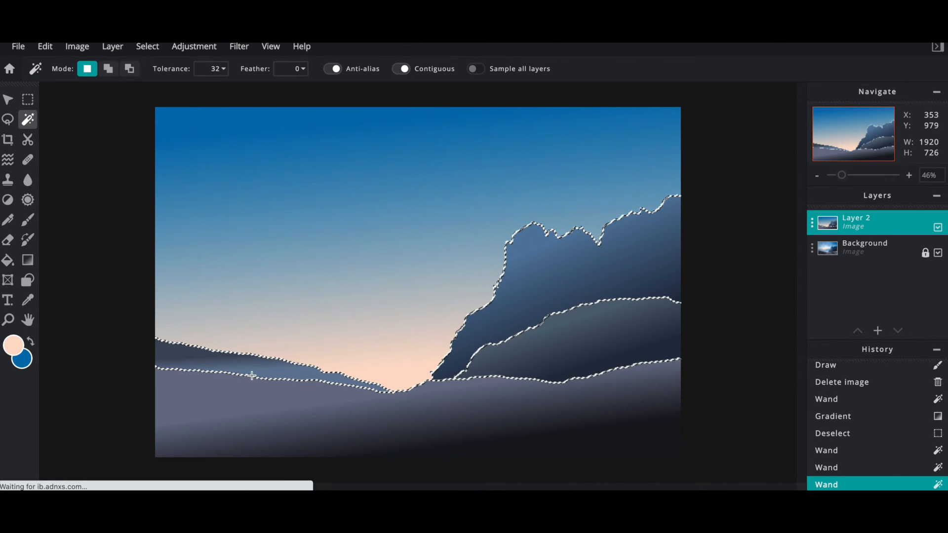
# - Make deep blue the foreground colour, fill the selected hill and cliff outlines with it at 100% opacity, and remove the selection
pyautogui.click(31, 341)
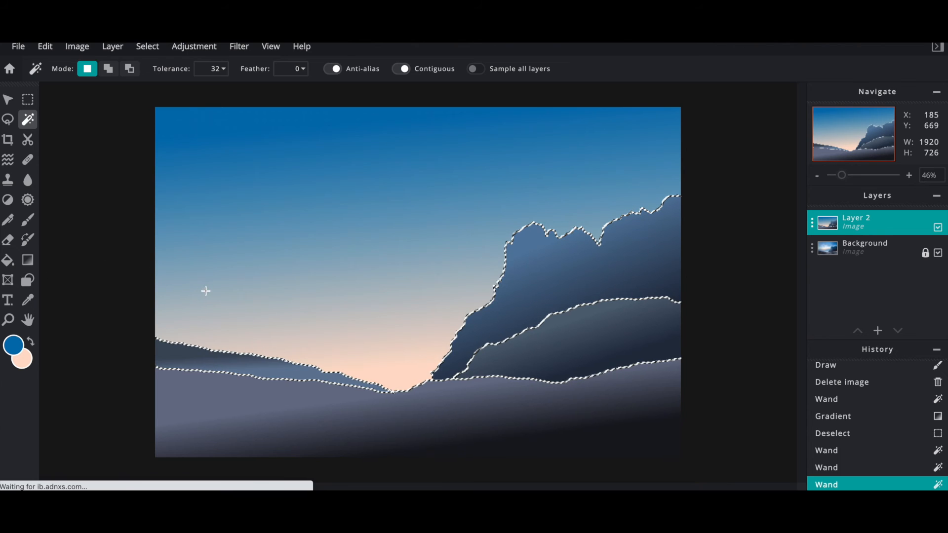
pyautogui.click(45, 46)
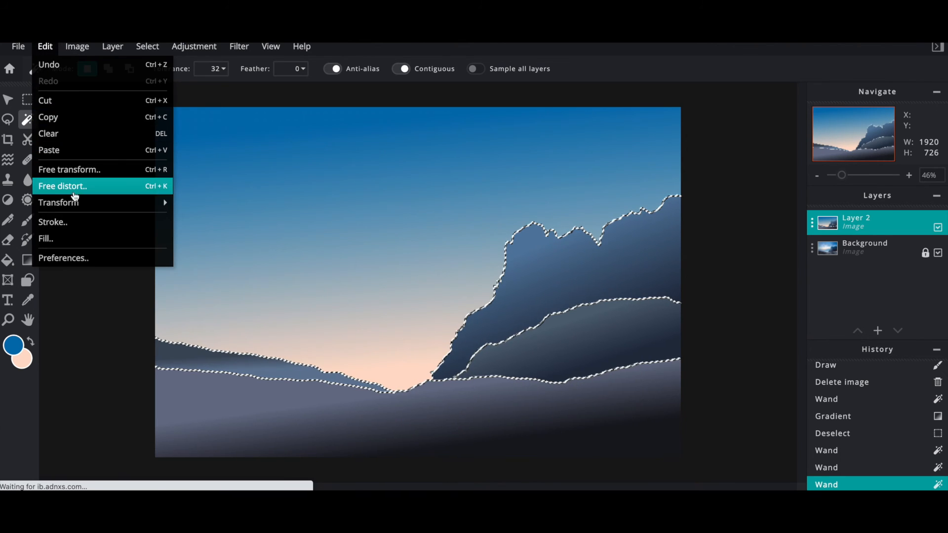
pyautogui.click(80, 237)
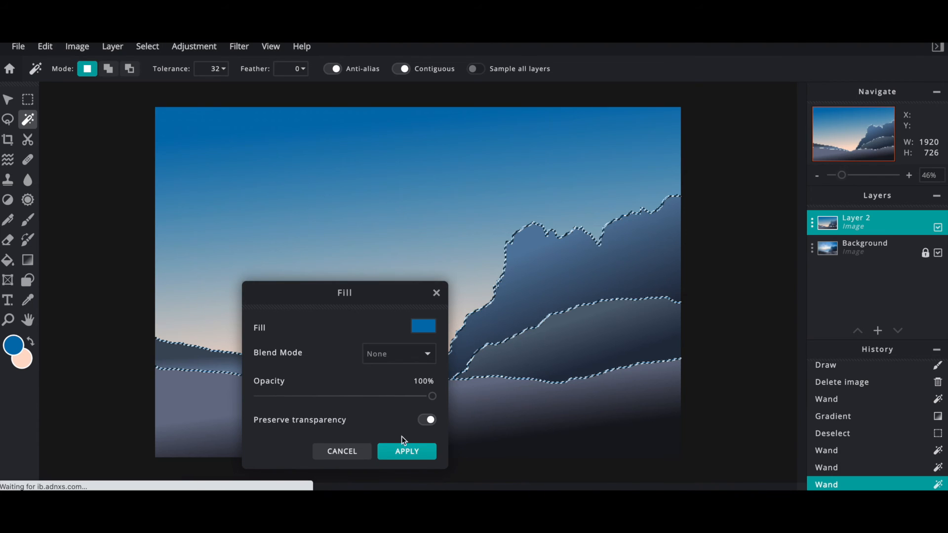
pyautogui.click(405, 452)
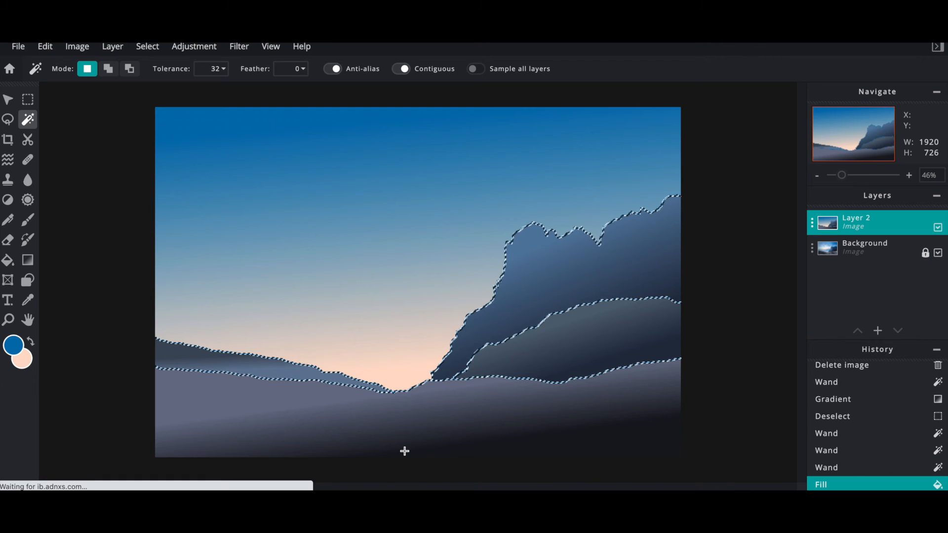
pyautogui.hotkey('ctrl', 'd')
pyautogui.scroll(3, 430, 398)
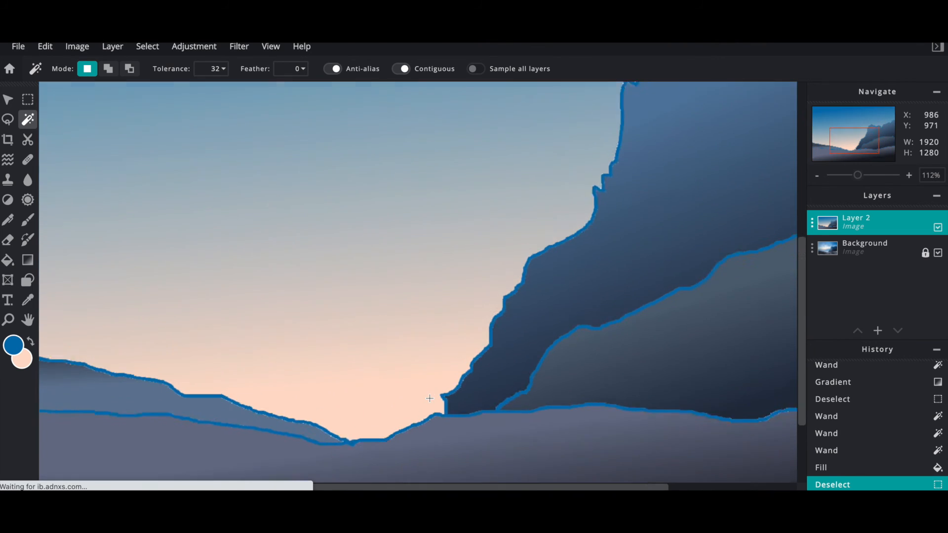
pyautogui.scroll(-2, 429, 398)
pyautogui.scroll(-3, 430, 399)
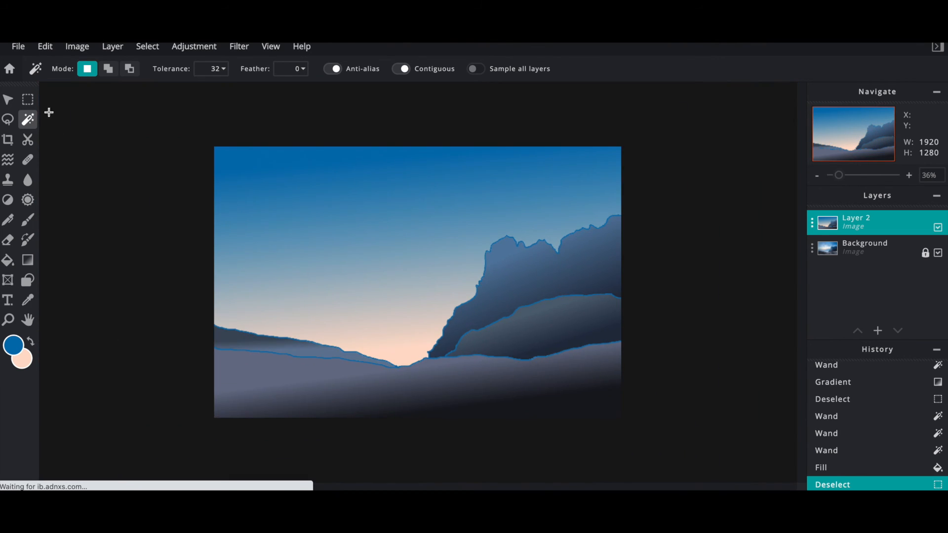
pyautogui.click(8, 99)
pyautogui.click(105, 142)
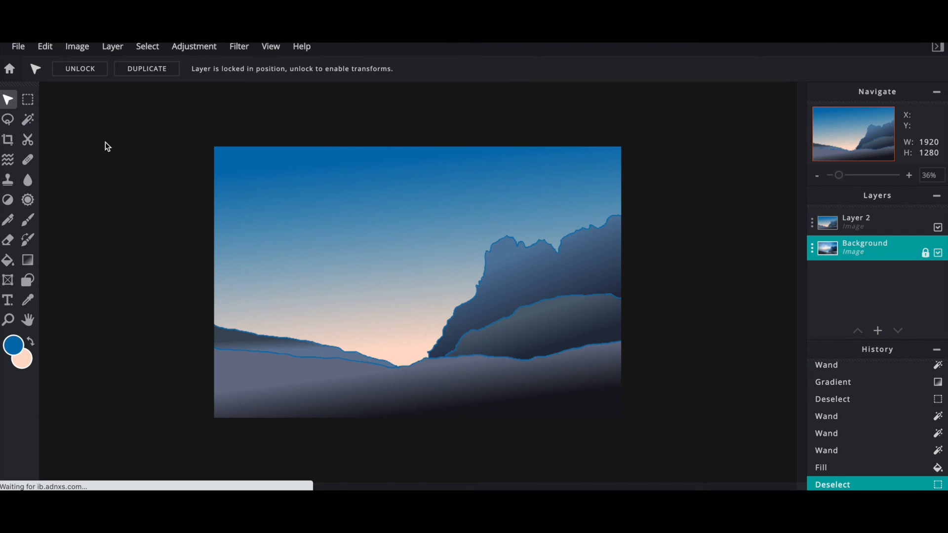
# - Go to the start page and reopen the active mountain project from the latest projects
pyautogui.click(9, 68)
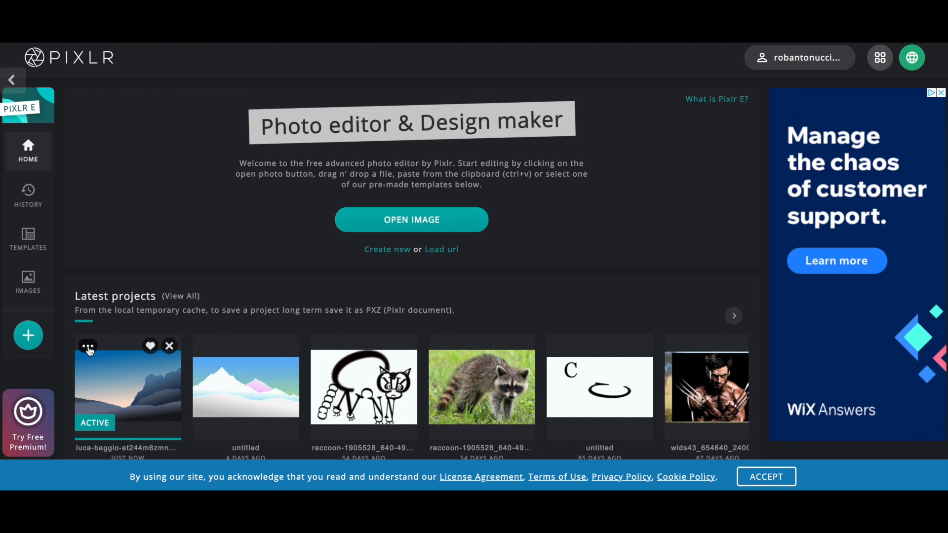
pyautogui.click(89, 346)
pyautogui.click(91, 374)
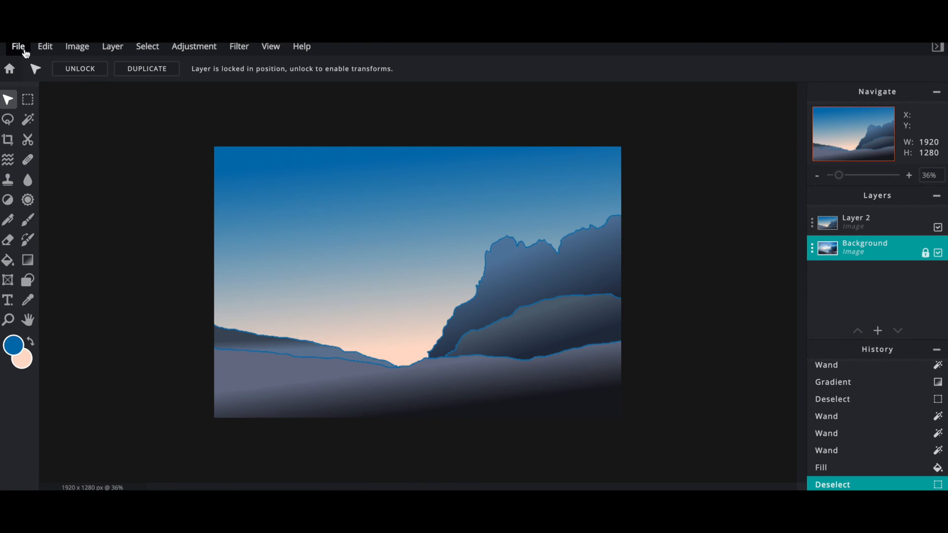
# - Download the finished illustration as a JPG at 90% quality and 1920 × 1280 px, keeping the suggested file name
pyautogui.click(19, 50)
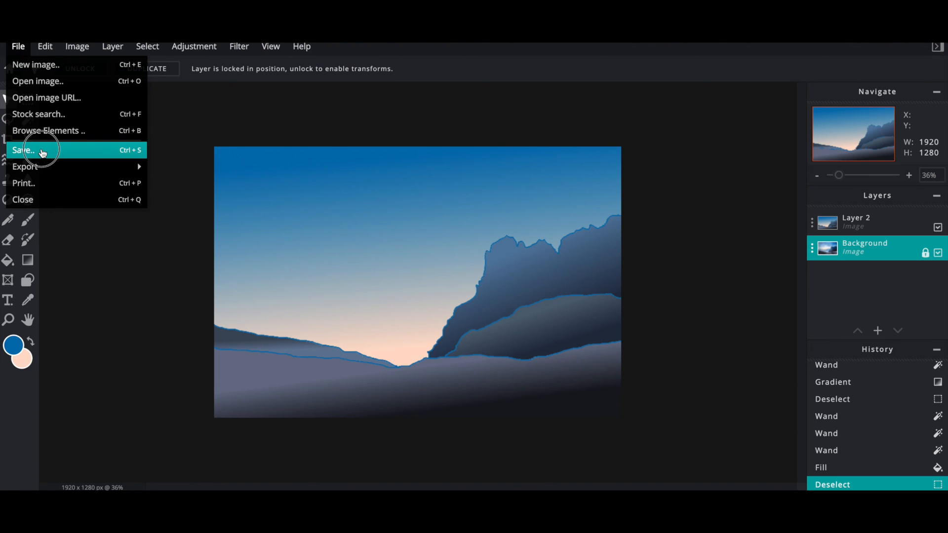
pyautogui.click(42, 150)
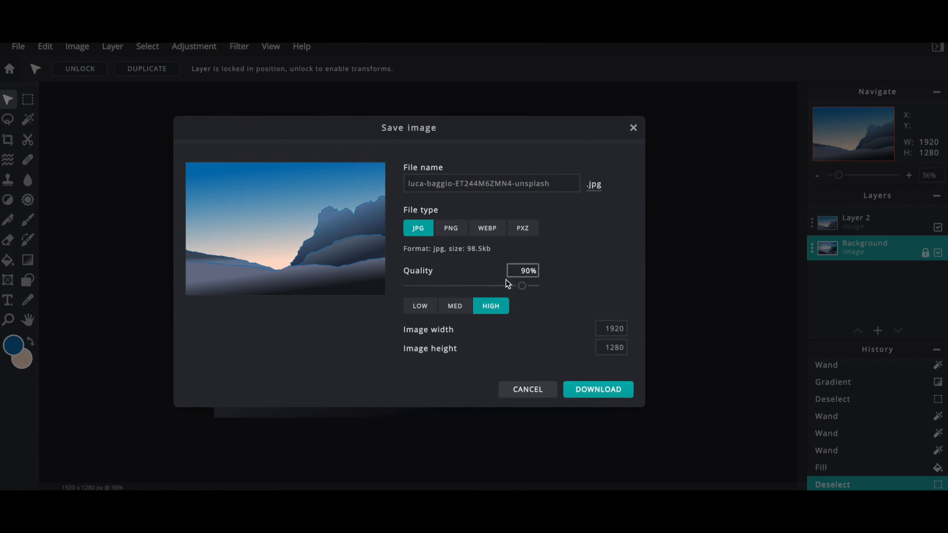
pyautogui.click(603, 391)
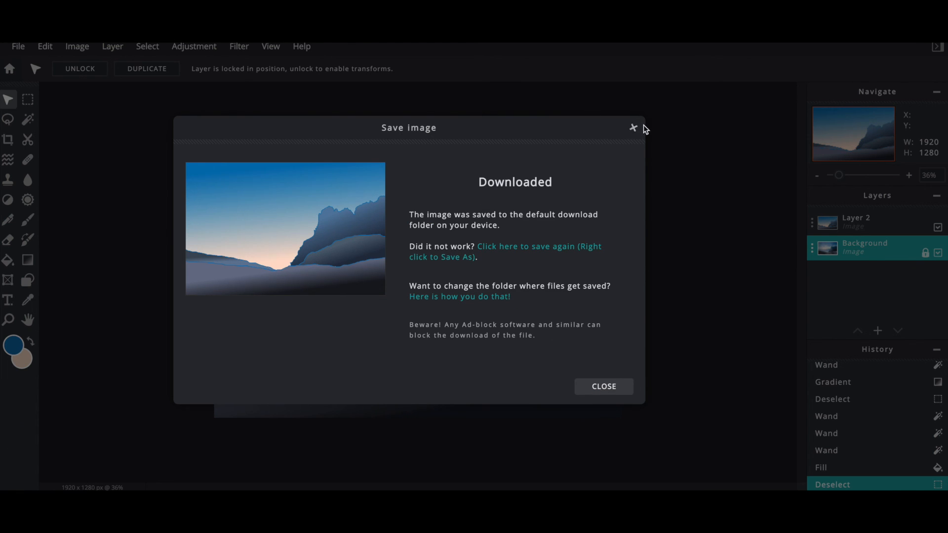
pyautogui.click(604, 385)
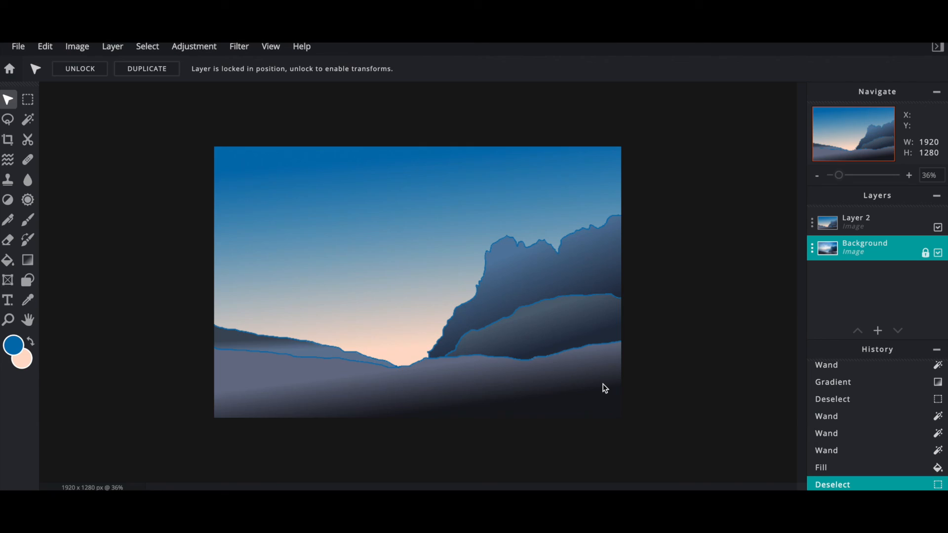